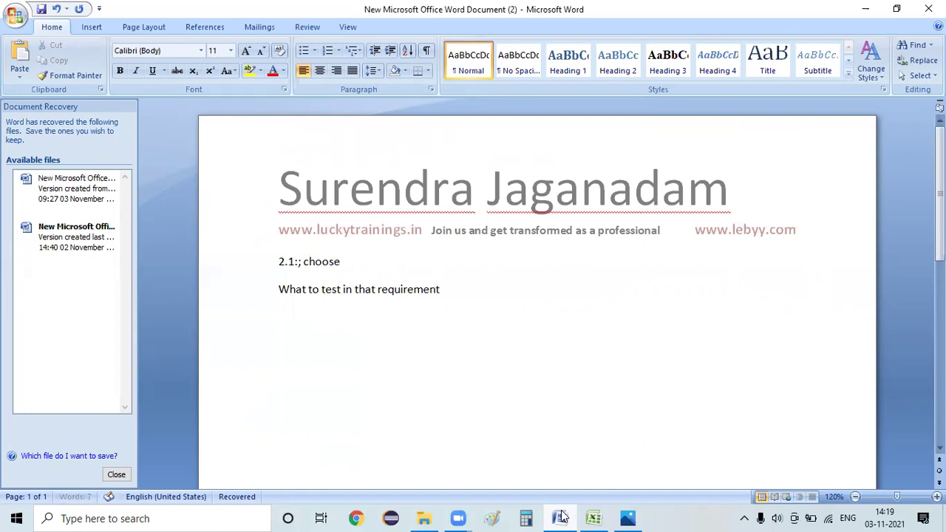
Complete the requirement line in the document so it reads "choose the product type"
key(BackSpace)
key(BackSpace)
key(BackSpace)
text(product type)
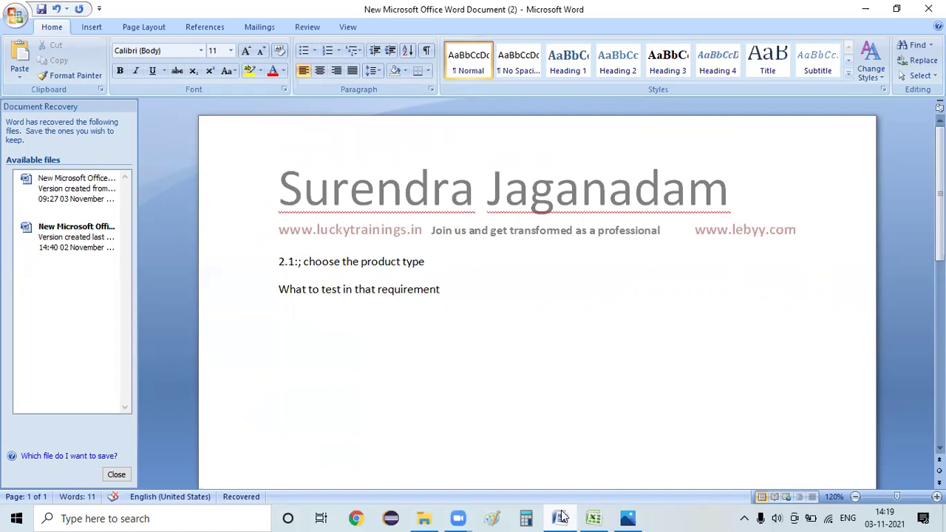
Remove the stray semicolon after "2.1:" in the requirement line
key(Home)
key(Right)
key(Right)
key(Right)
key(Right)
key(Right)
key(BackSpace)
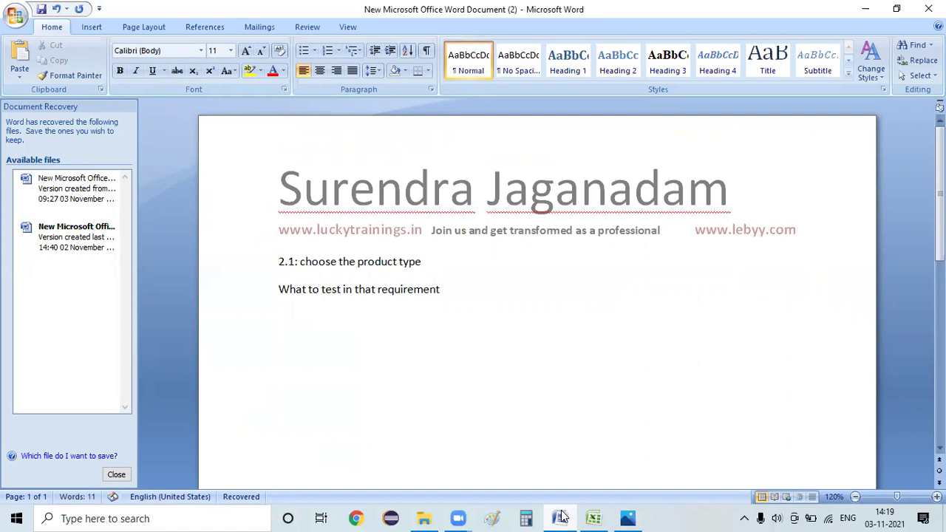
key(End)
key(shift+Home)
click(561, 518)
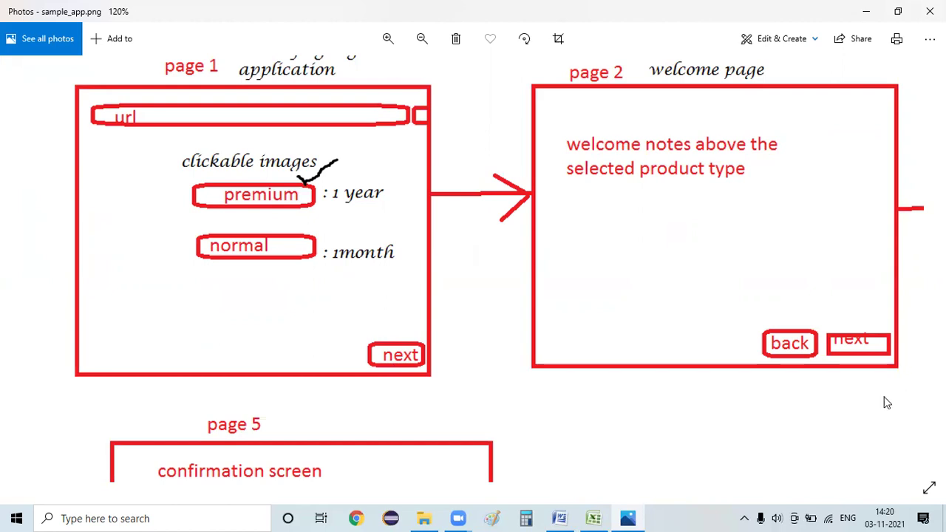
Switch to the TC workbook in Excel and enter TC_0001 in the first empty row under TC ID
click(595, 518)
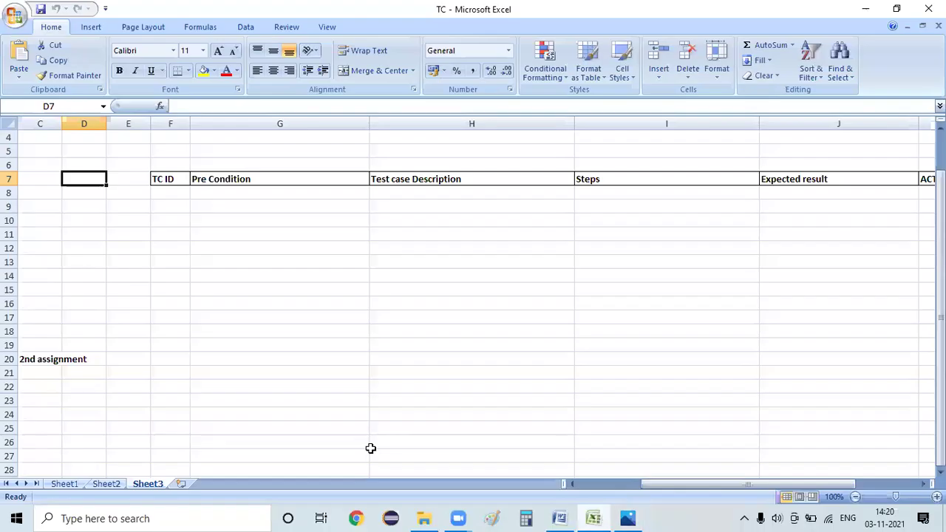
key(Down)
key(Right)
key(Right)
text(TC_0001)
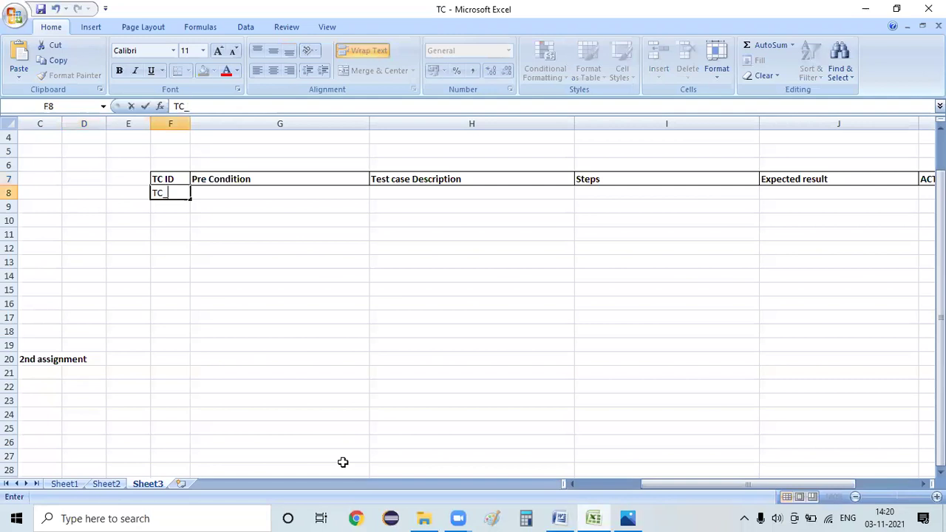
key(Tab)
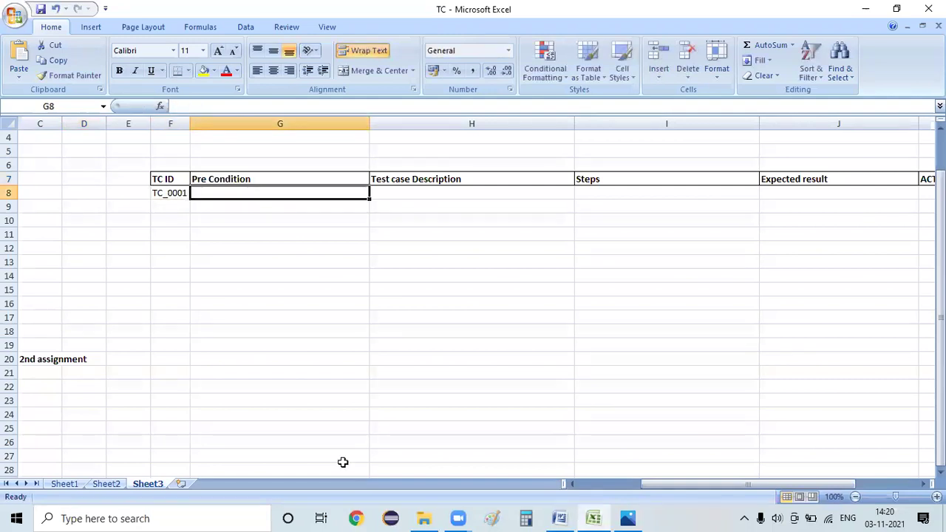
Enter "app home screen should display" as the precondition of TC_0001
text(app h)
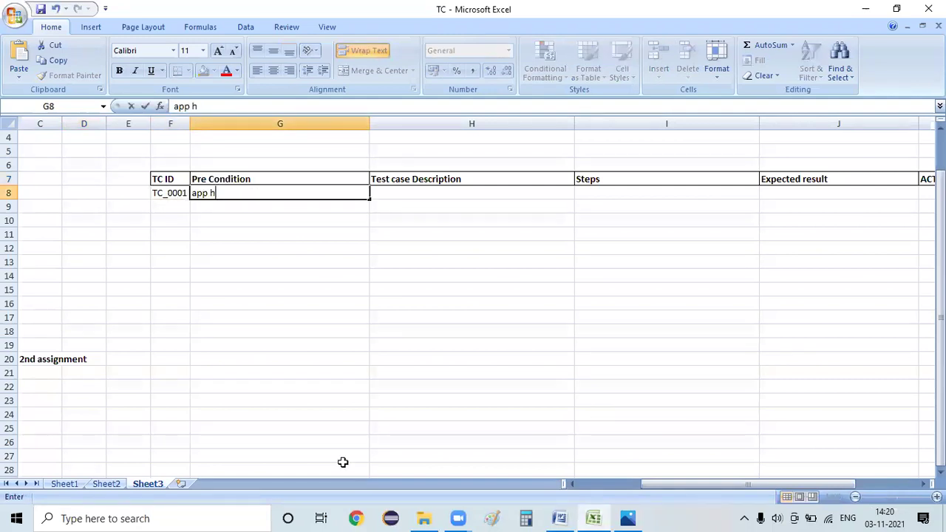
text(ome screen)
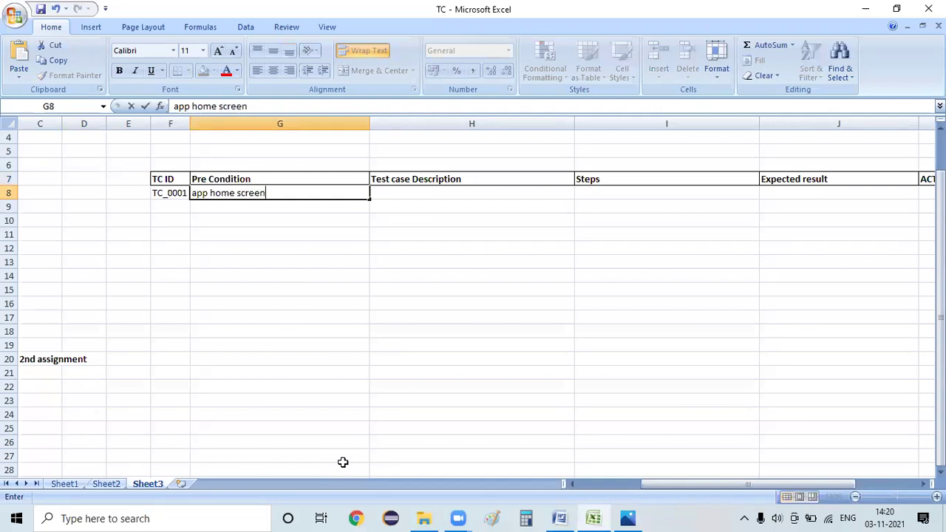
text( should displa)
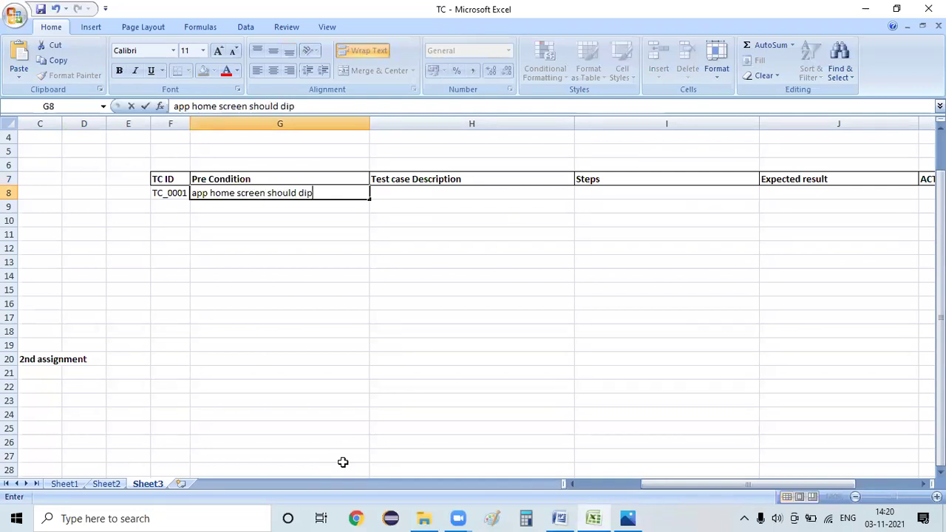
text(y)
key(Tab)
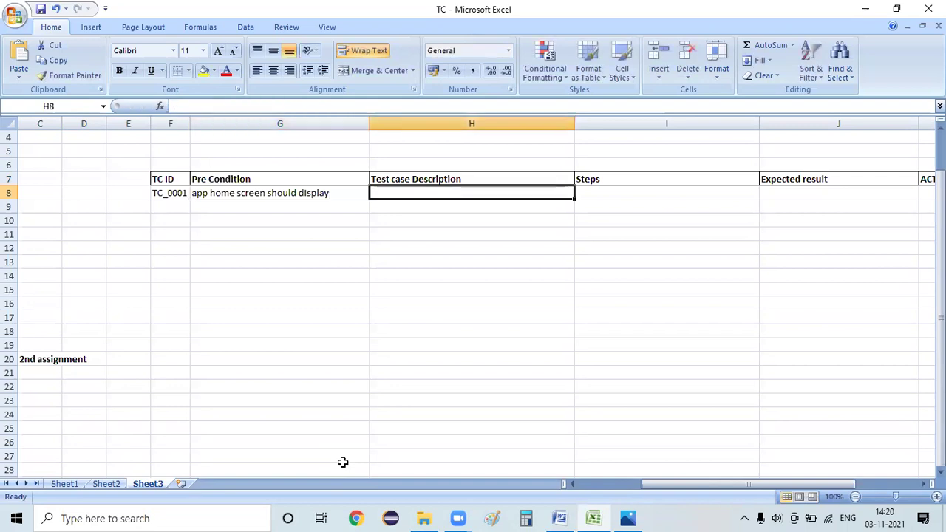
Describe TC_0001 as "verify product selection fucntonality" with steps "1. open the app 2. click on any prodyct 3.click on next button"
text(verify product selection fucntonality)
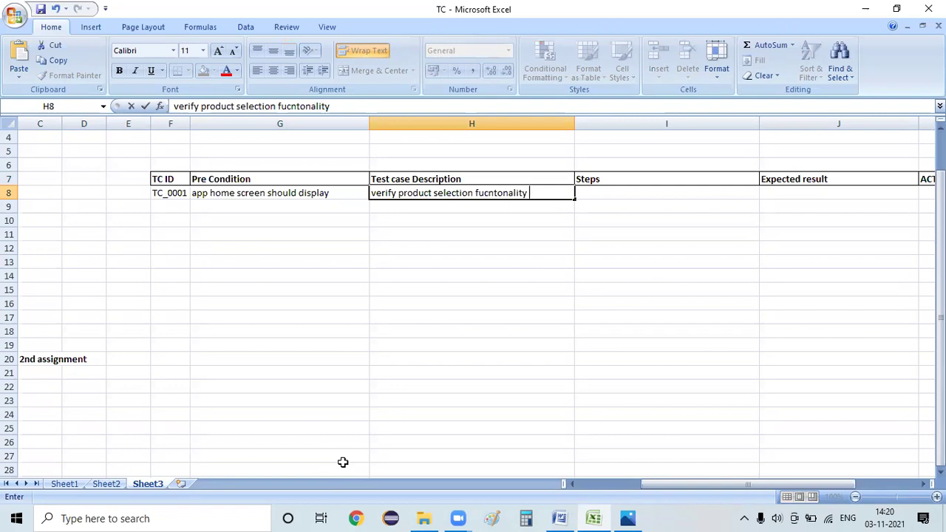
key(Tab)
text(1. open the app 2. click on any prodyct 3.click on next button)
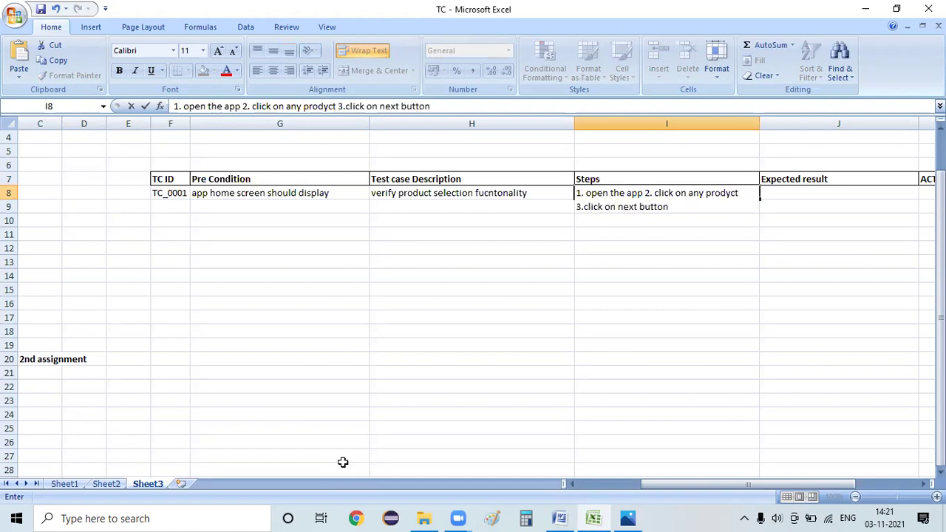
key(Tab)
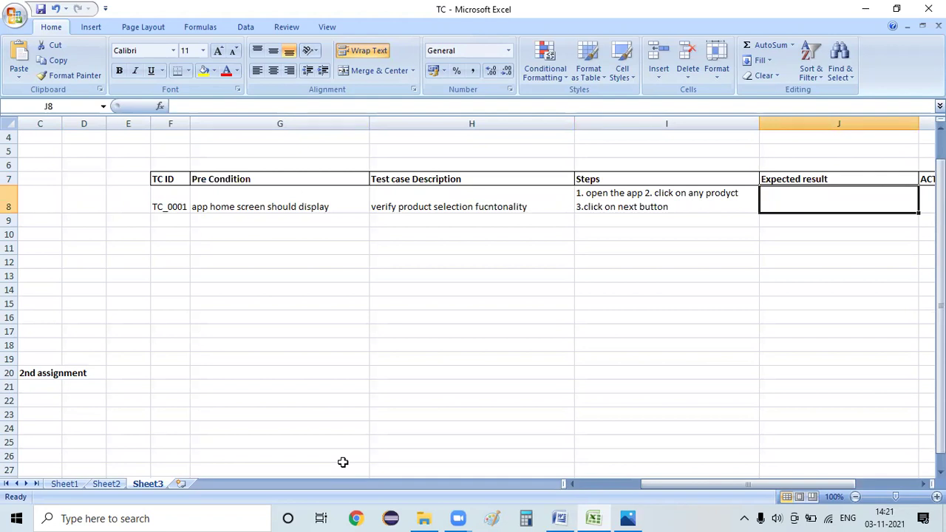
Enter "welcome screen should display for the selected product" as the expected result of TC_0001
text(we)
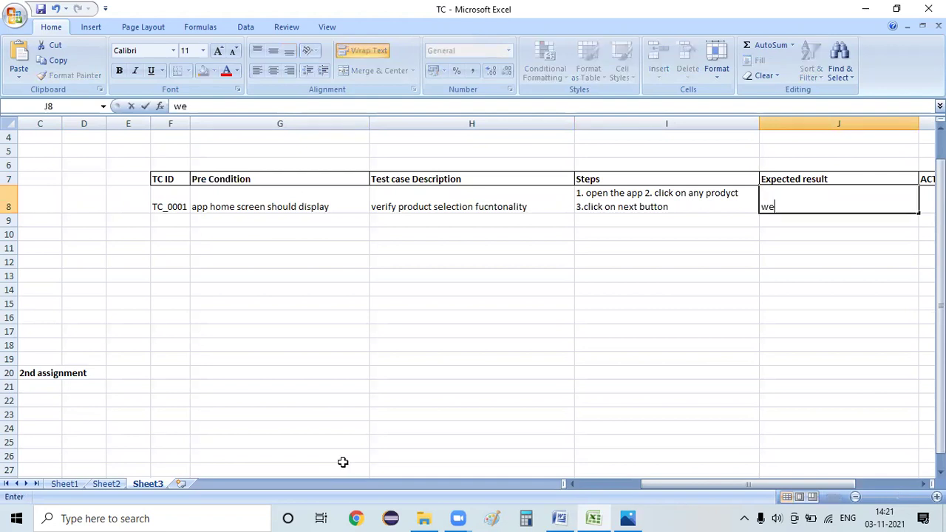
text(lcome screen sh)
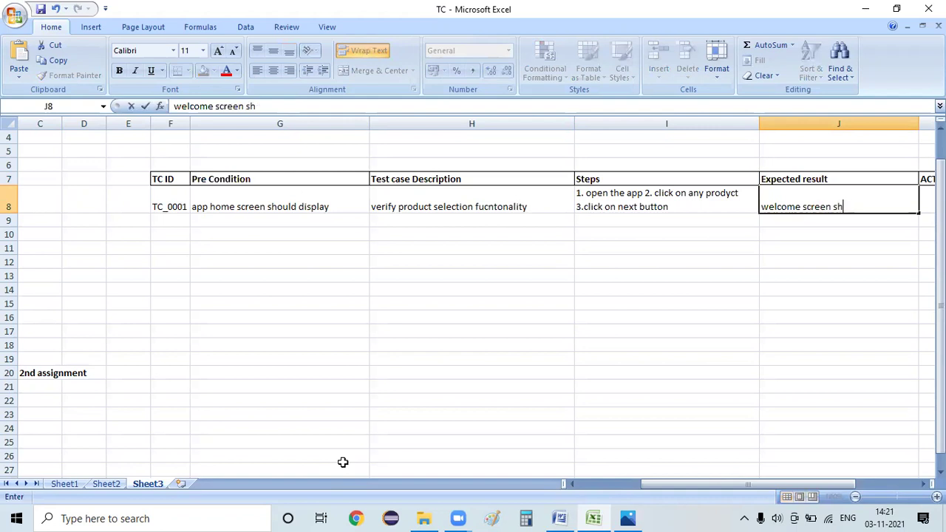
text(ould display for th)
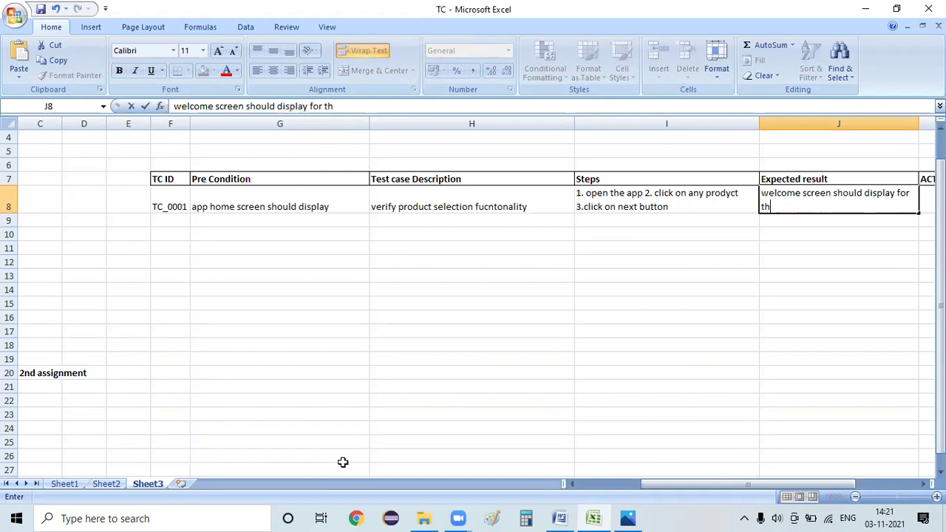
text(e selected prody)
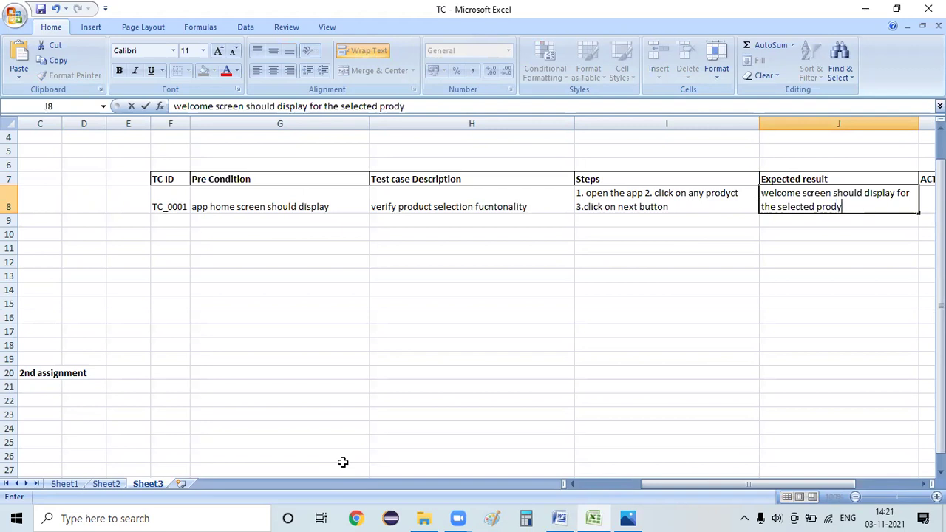
key(BackSpace)
text(uct)
key(Return)
key(Up)
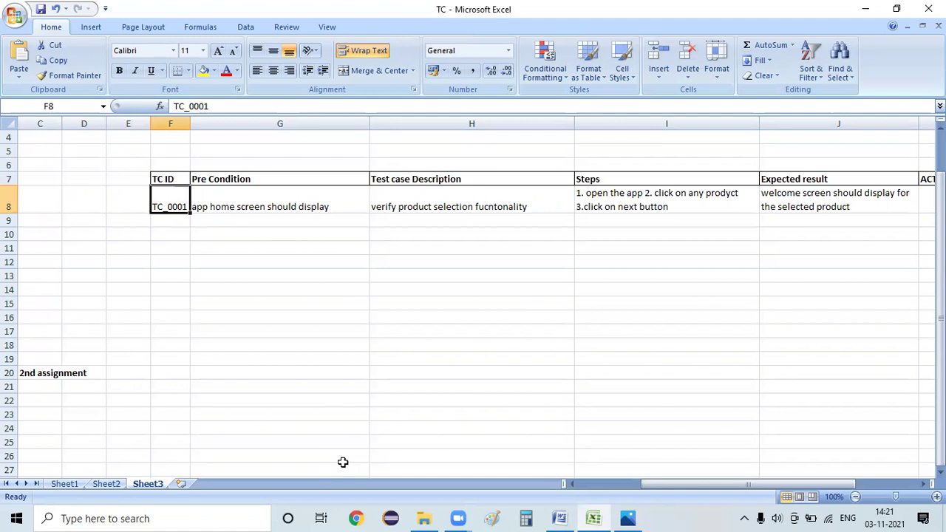
Add a second test case with the ID TC_0002 in the row below TC_0001
key(shift+Right)
key(shift+Right)
key(shift+Right)
key(shift+Right)
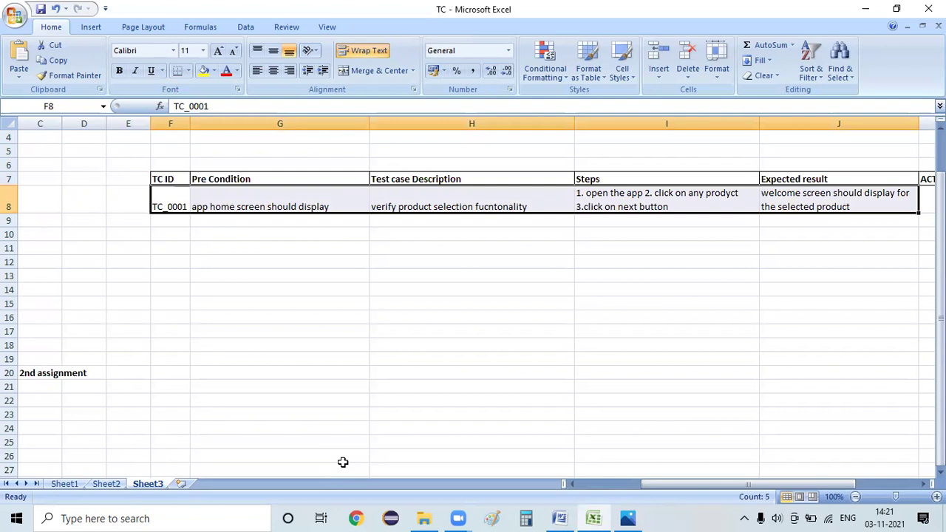
key(Down)
text(TC_0002)
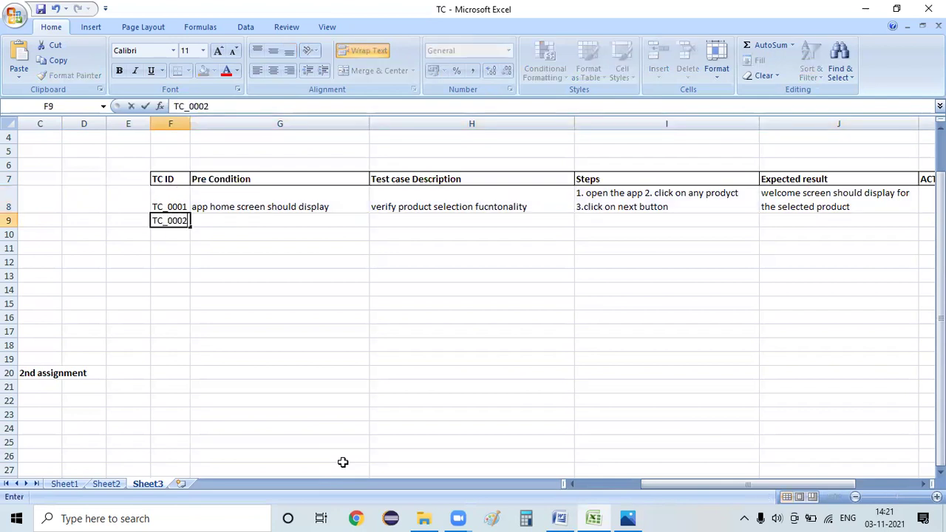
key(Tab)
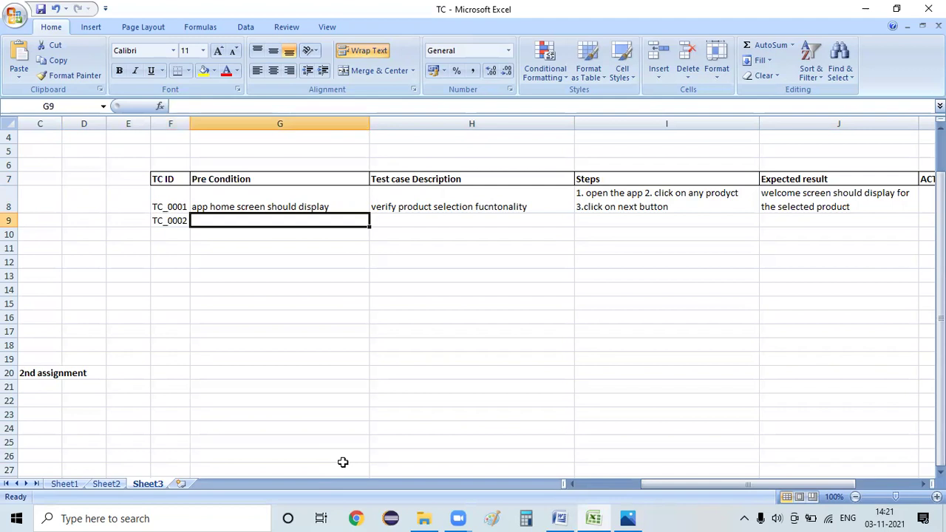
Insert "monthly" before "product" in TC_0001's test case description
click(486, 196)
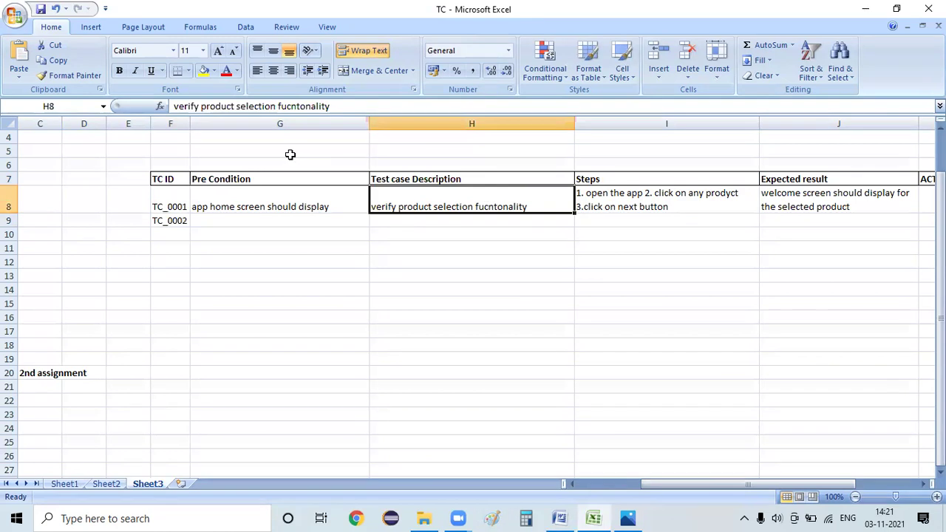
double_click(202, 106)
text(M)
key(BackSpace)
click(201, 106)
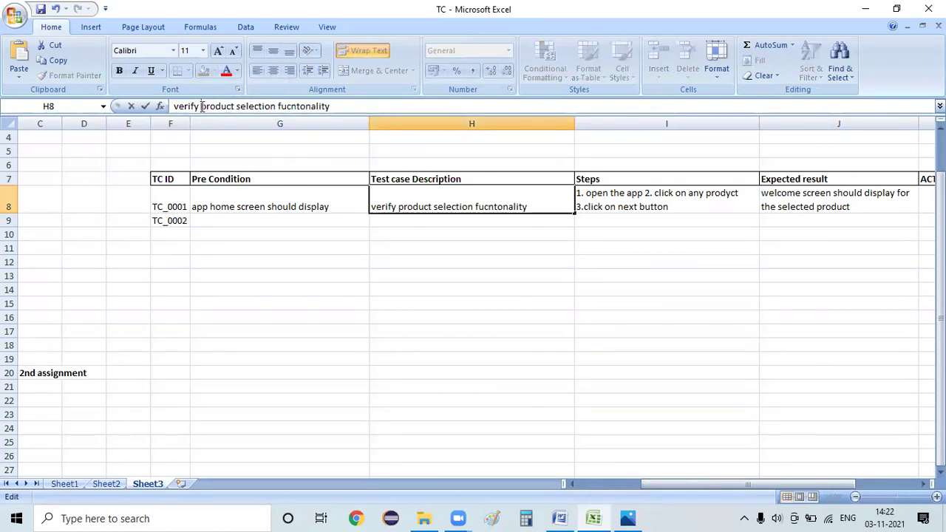
text(monthly)
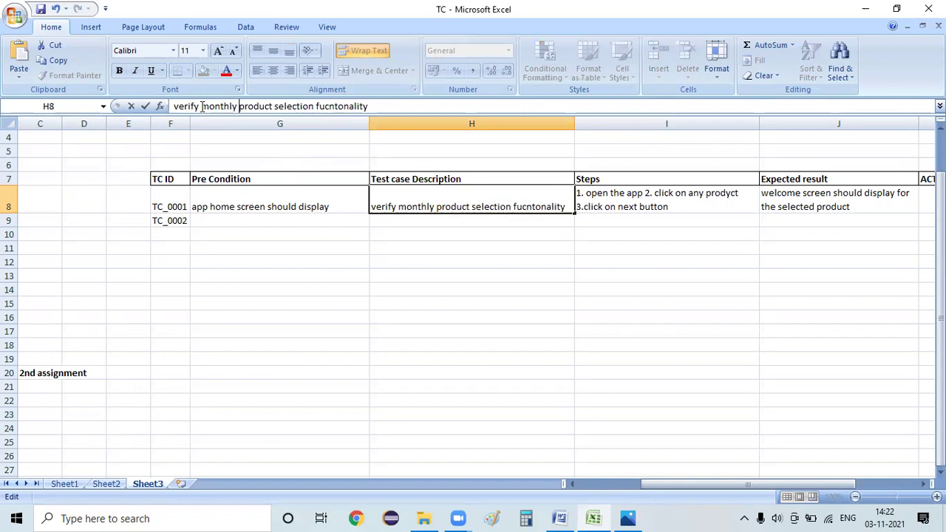
key(Return)
Copy the monthly product description from H8 into the three cells below it, H9 to H11
key(Up)
key(ctrl+c)
key(Down)
key(ctrl+v)
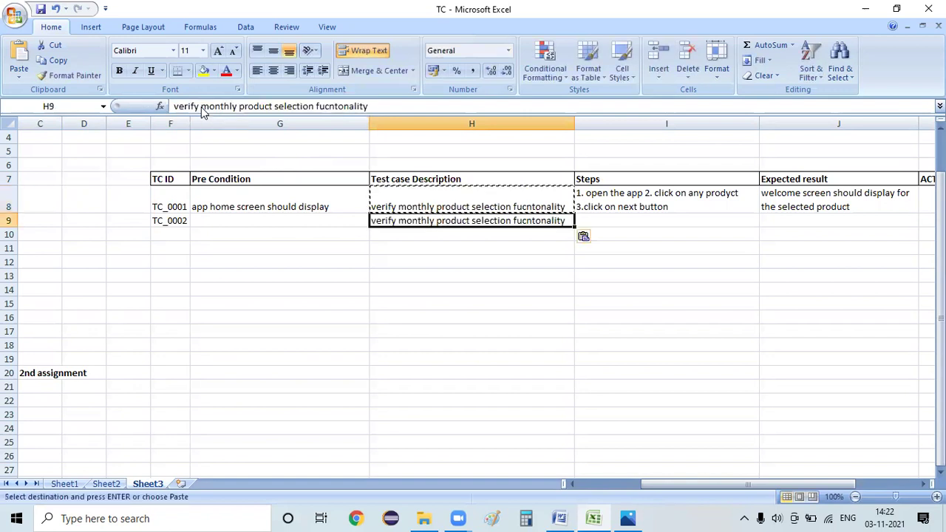
key(Down)
key(ctrl+v)
key(Down)
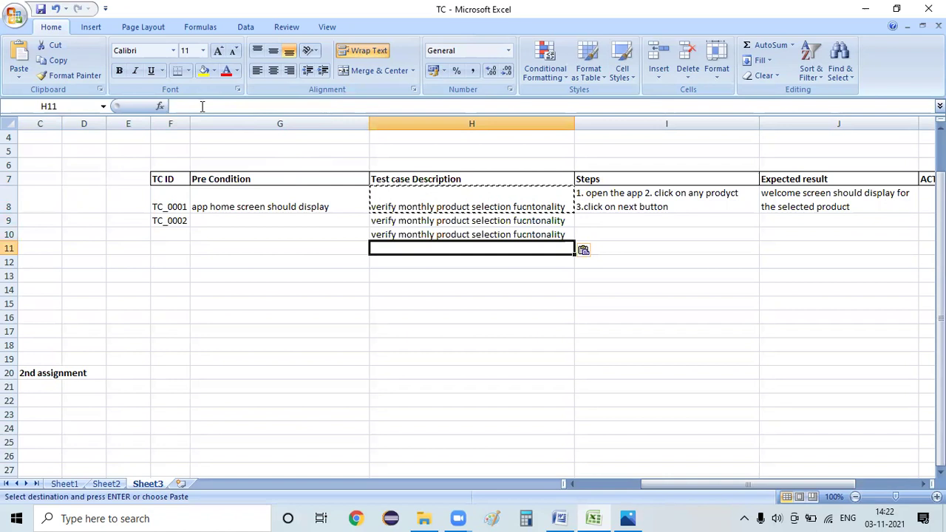
key(ctrl+v)
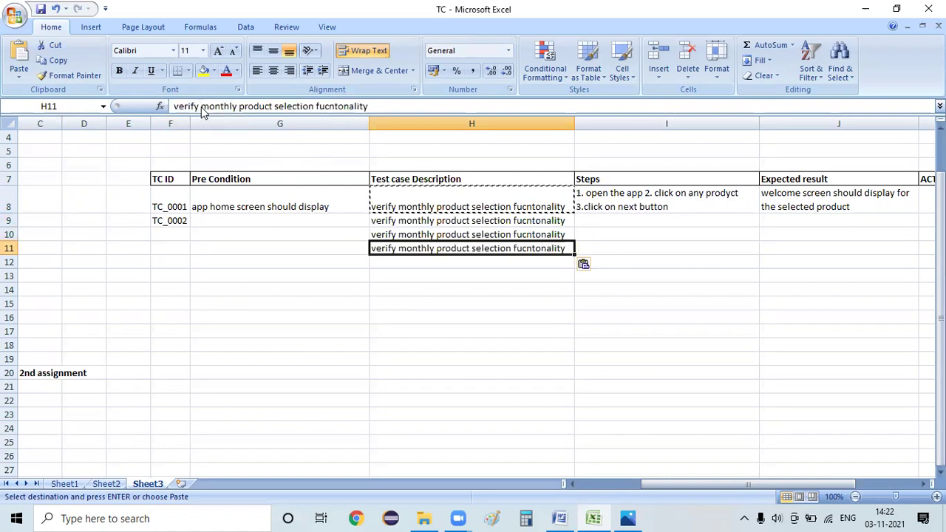
Replace "monthly" with "quatlry" in the description of TC_0002
click(441, 221)
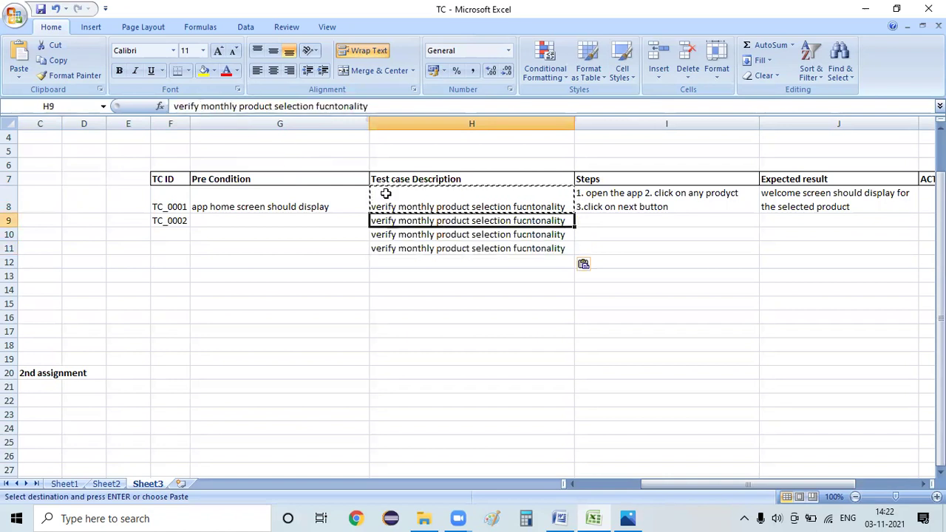
double_click(211, 107)
text(quatlry)
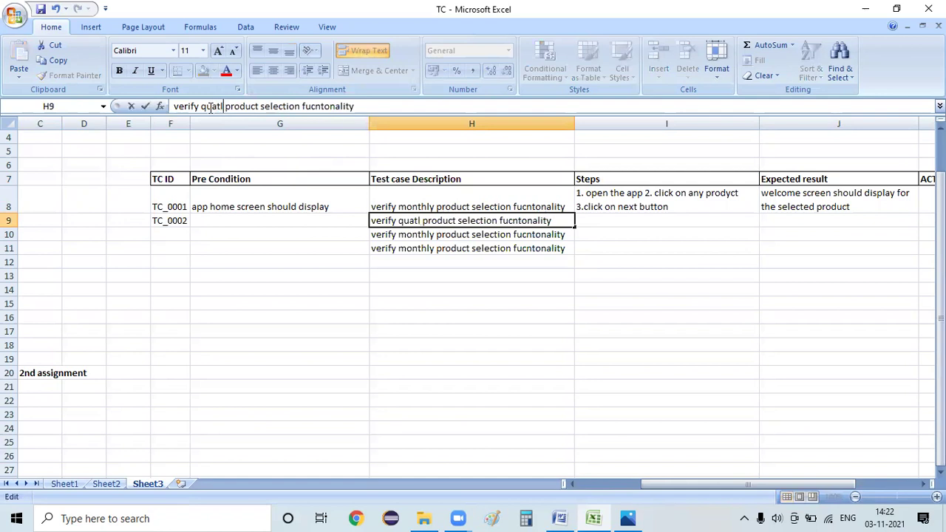
key(Return)
Replace "monthly" with "halfyearly" in the description in H10
click(211, 106)
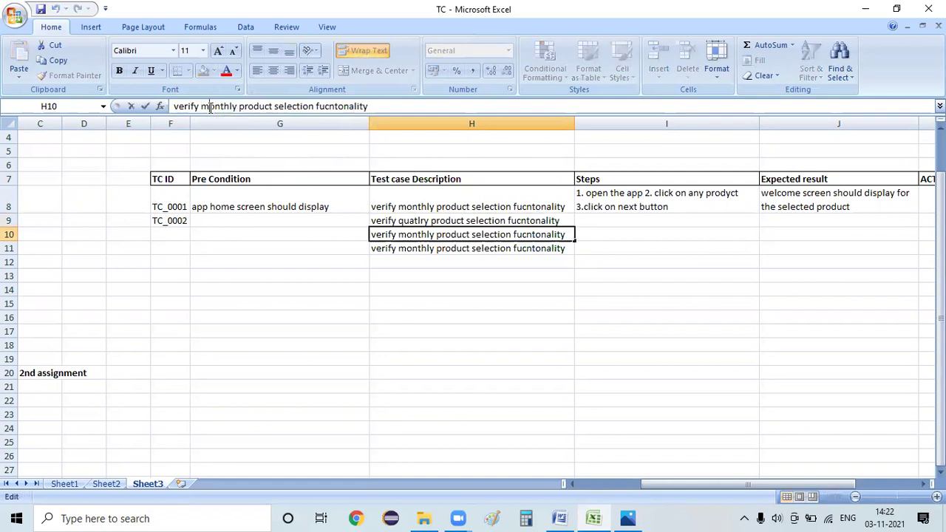
double_click(211, 107)
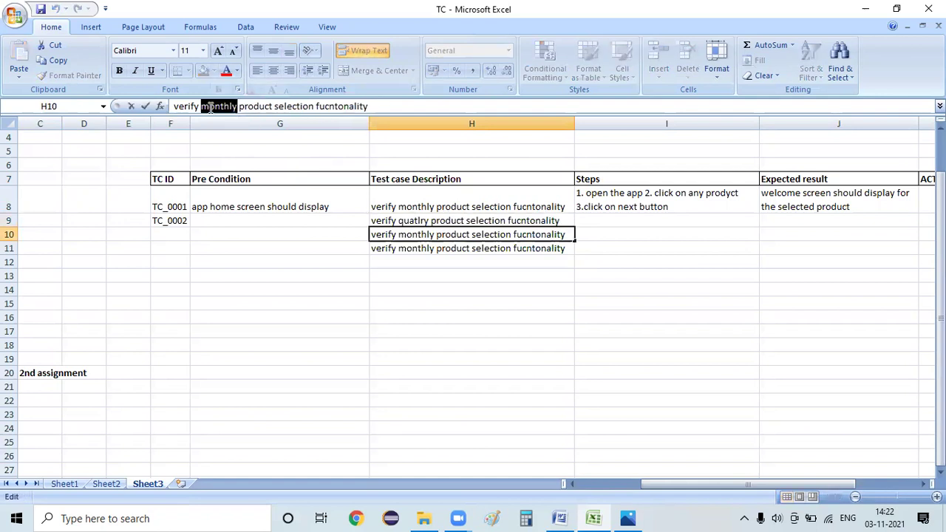
text(halfyearly)
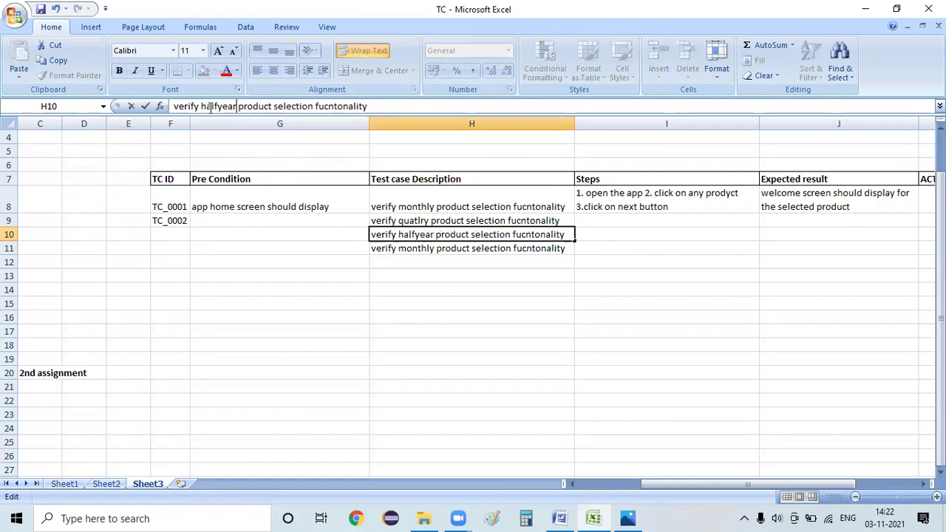
key(Return)
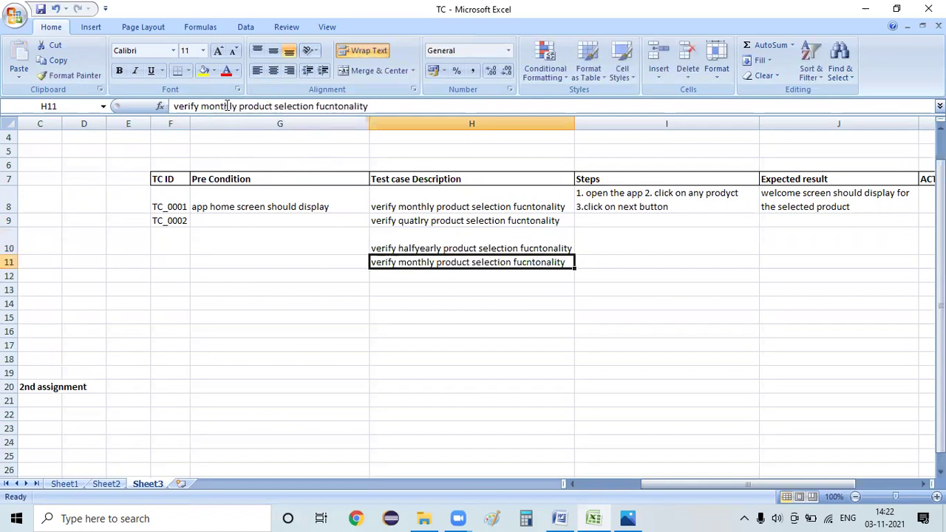
Replace "monthly" with "yearly" in the description in H11
double_click(222, 107)
text(yearly)
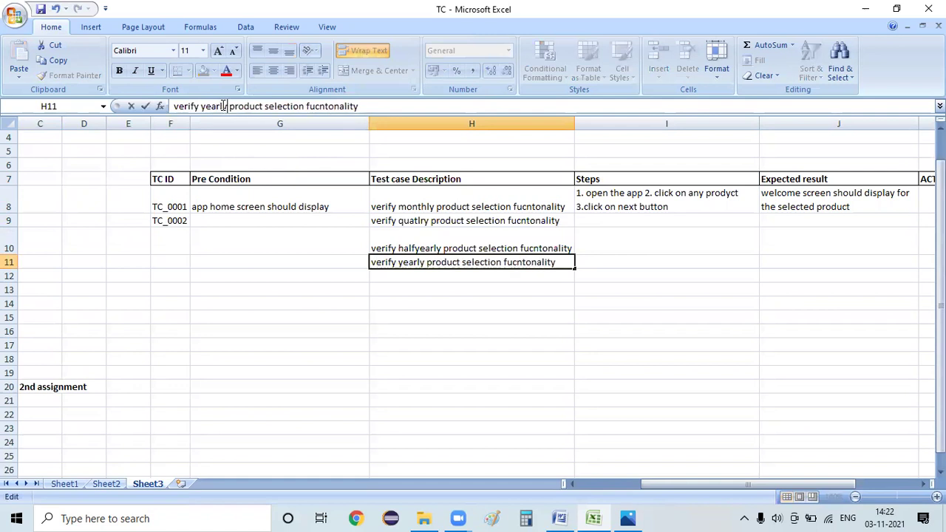
key(Return)
key(Up)
key(Up)
key(Right)
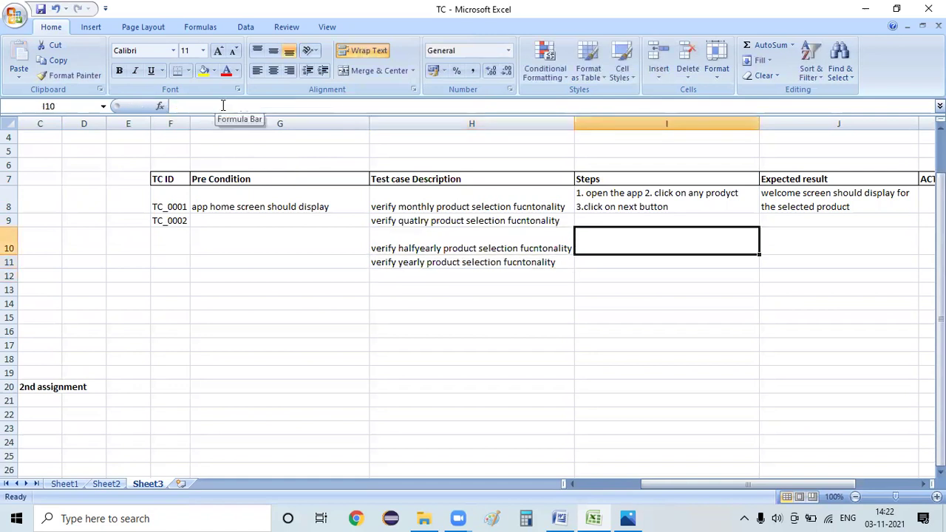
Examine the descriptions, steps and expected results of the four product test cases in H8 to J11
key(Right)
key(Right)
key(Left)
key(Left)
key(Up)
key(Up)
key(Right)
key(Down)
key(Down)
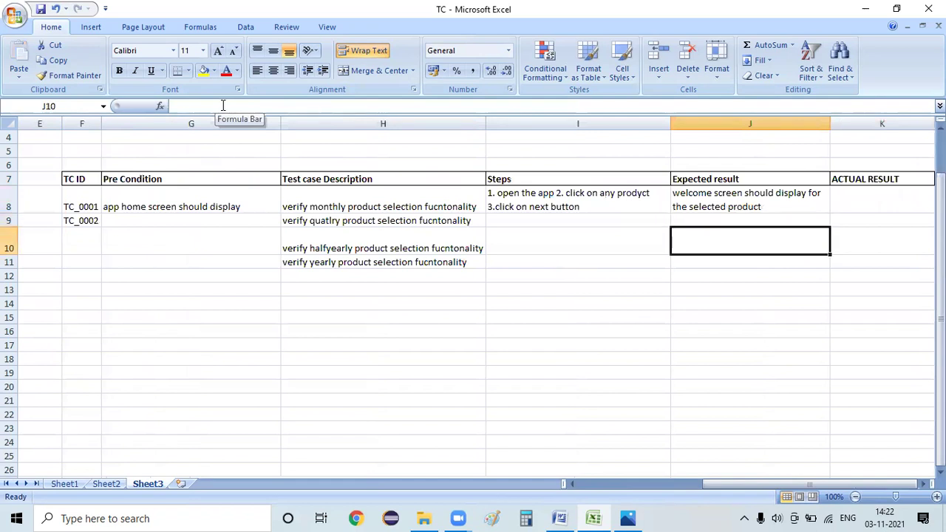
key(Down)
key(shift+Up)
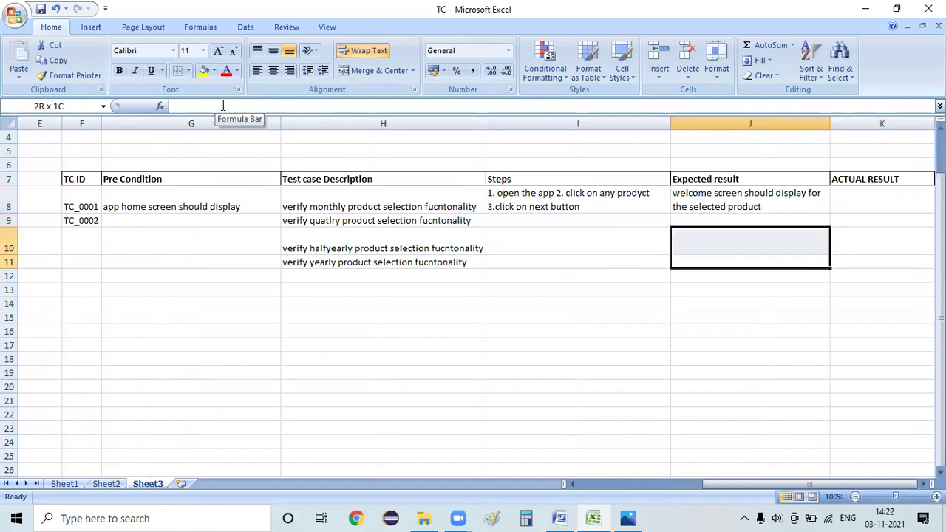
key(shift+Up)
key(shift+Up)
key(shift+Left)
key(shift+Left)
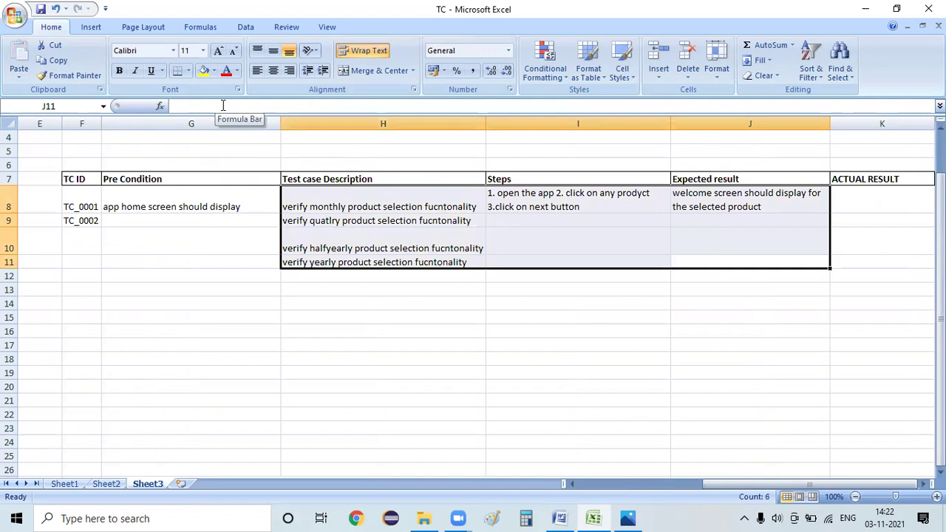
key(Left)
key(Left)
key(Left)
key(Left)
key(Left)
key(Left)
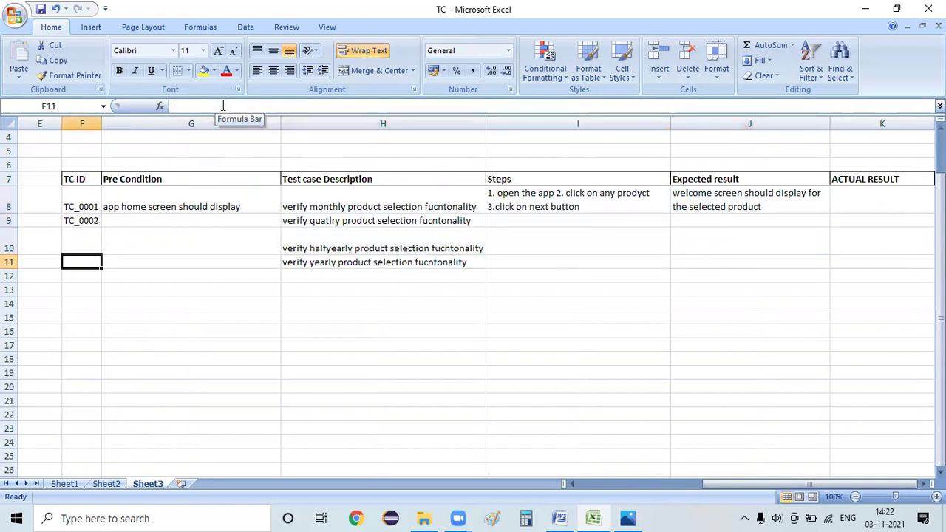
Switch to the Word document and add the line "+ve flow :: requirement" below "What to test in that requirement"
key(alt+Tab)
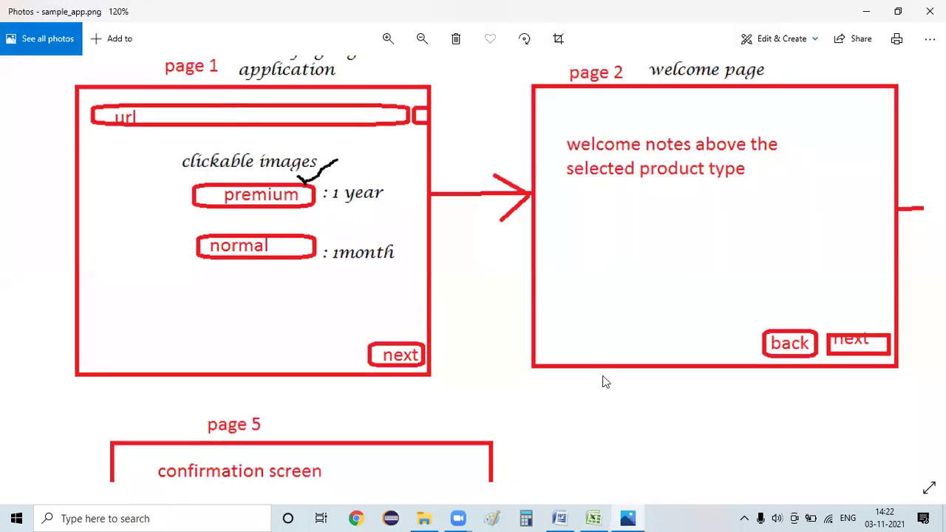
click(561, 517)
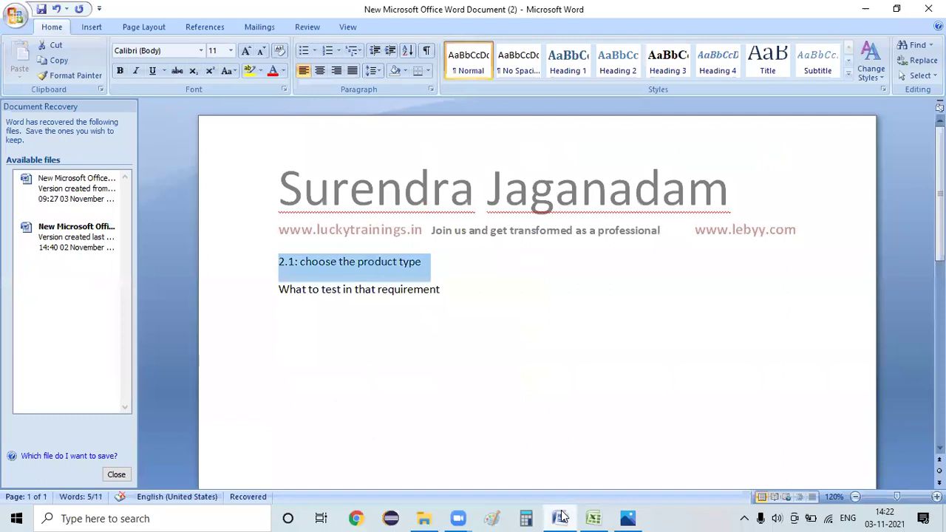
key(ctrl+End)
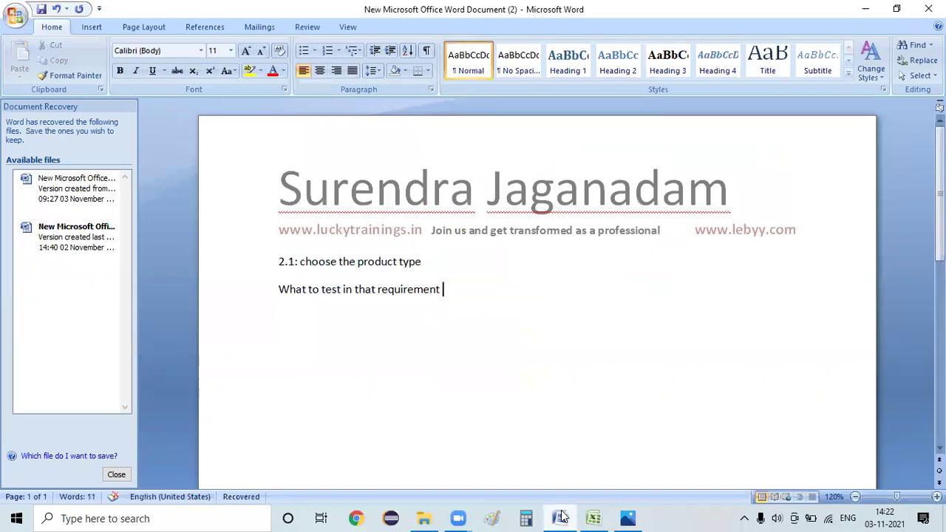
key(Return)
text(+ve flow :: )
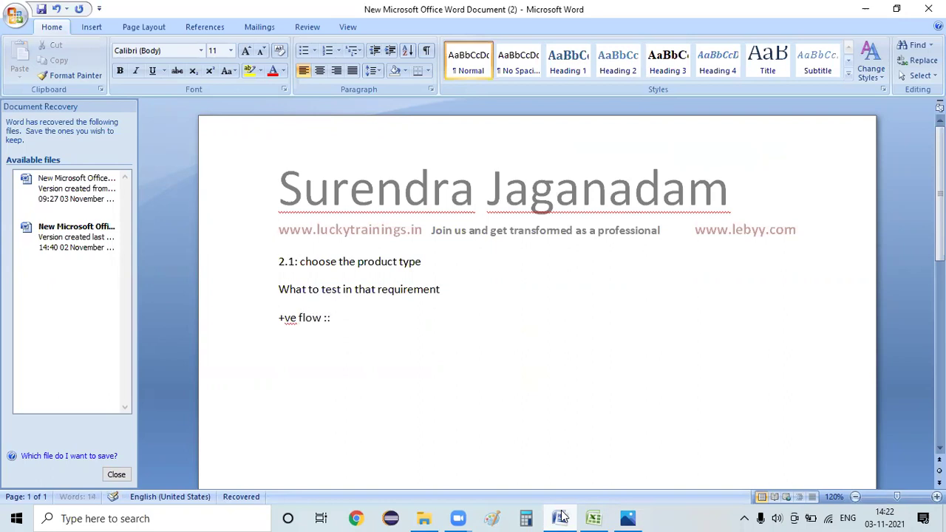
text(requirement)
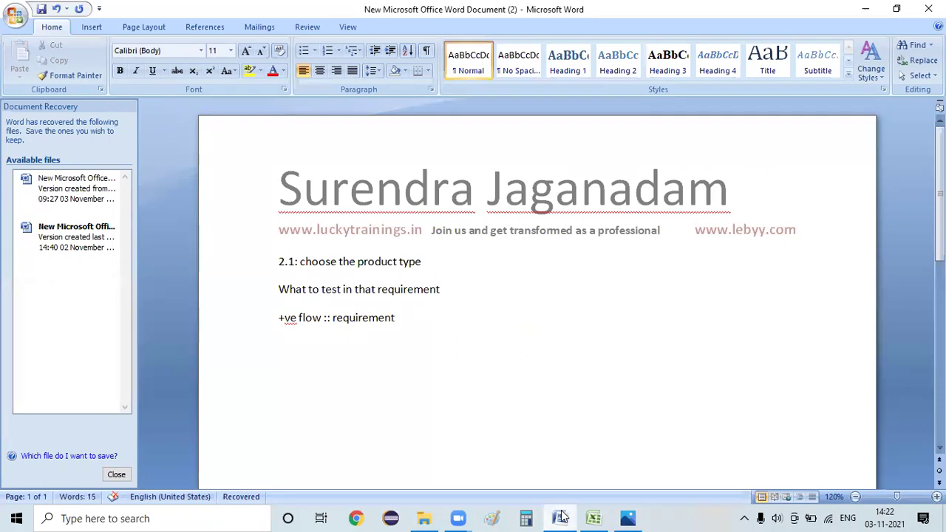
Switch to the TC workbook in Excel and enter "postive flow" in E8, beside TC_0001
click(562, 516)
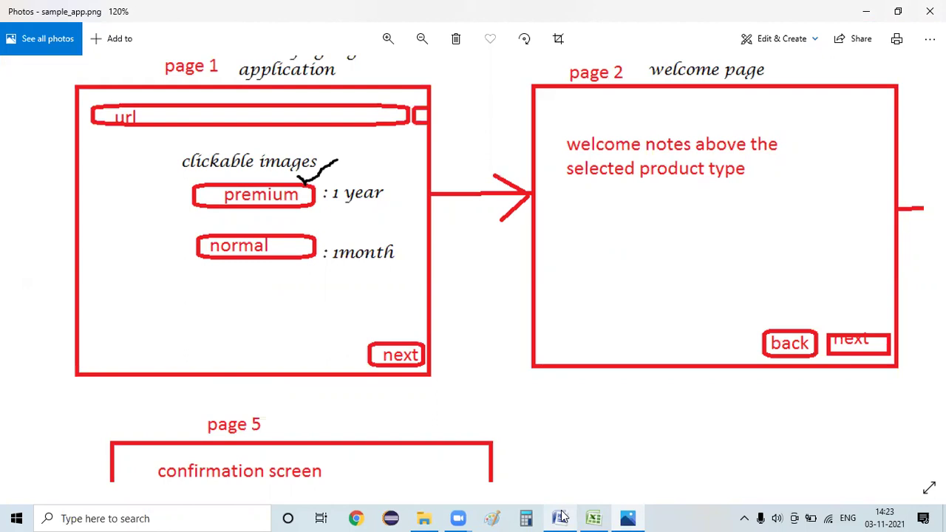
key(alt+Tab)
key(alt+Tab)
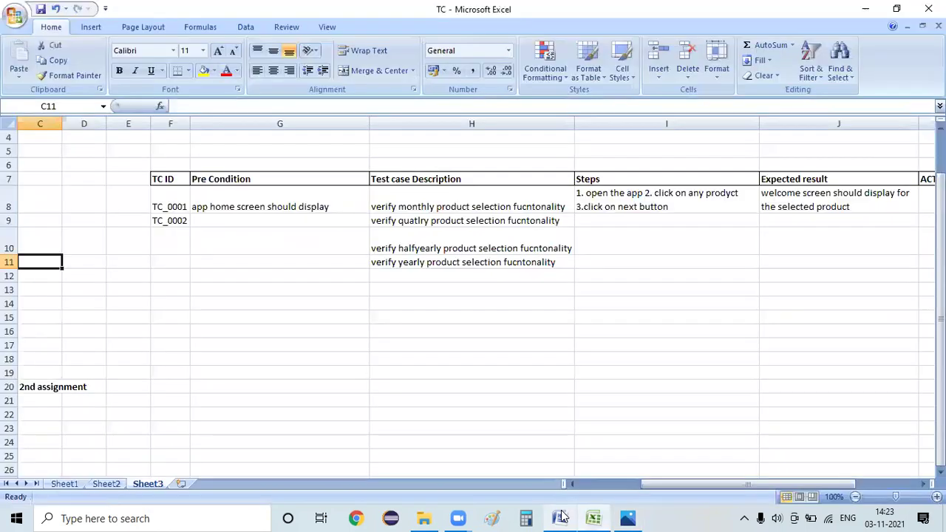
key(Right)
key(Right)
key(Up)
key(Right)
key(shift+Down)
key(shift+Down)
key(shift+Down)
key(Left)
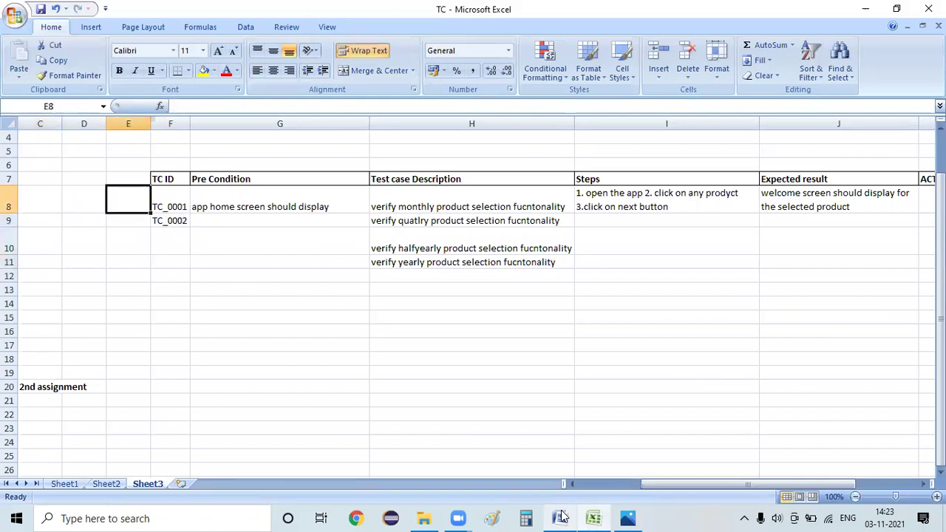
text(pos)
key(BackSpace)
key(BackSpace)
text(ostive flow)
key(Return)
Enter "negative flow" in E12, in the row below the yearly test case
key(Down)
key(Down)
key(Down)
text(nega)
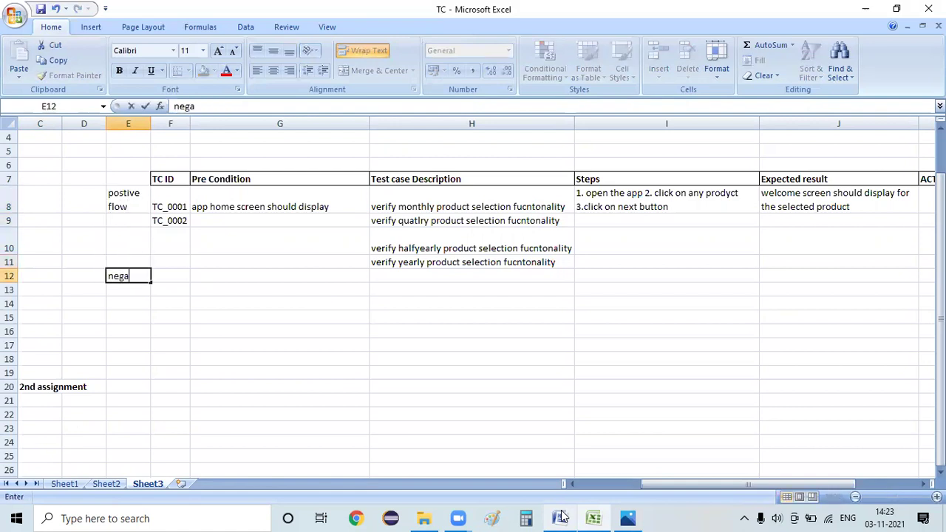
text(tive flow)
key(Tab)
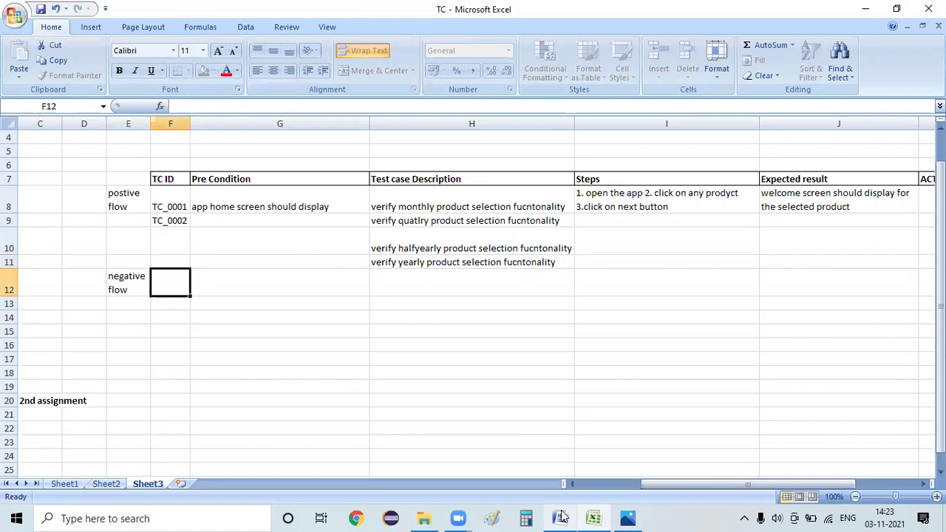
Switch to the Word document and write "Premium production ➔ monthly Description" on a line below the +ve flow note
click(561, 516)
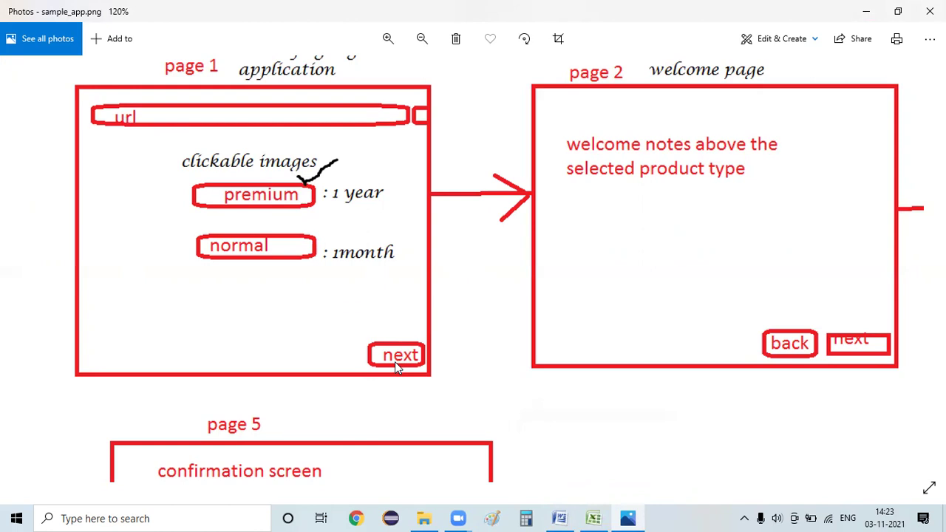
click(560, 518)
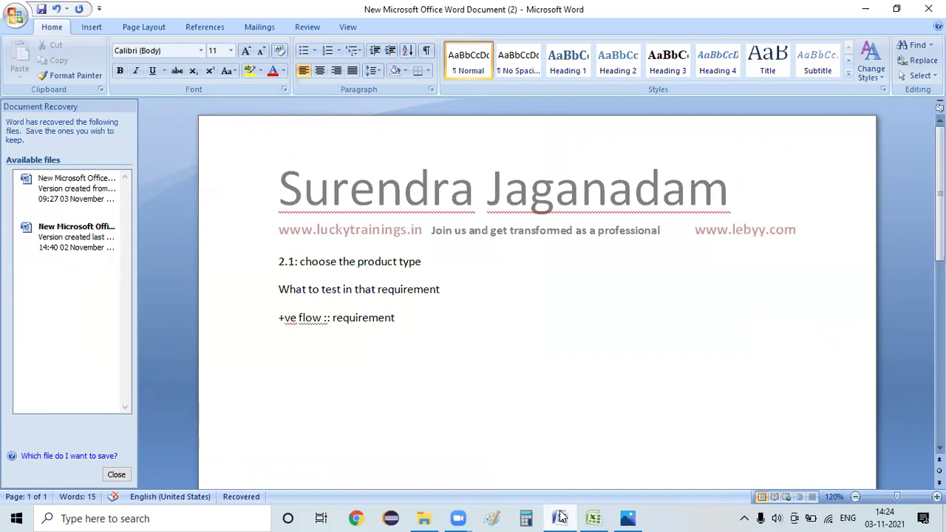
text(p)
key(BackSpace)
text(description)
key(Home)
text(premium produc)
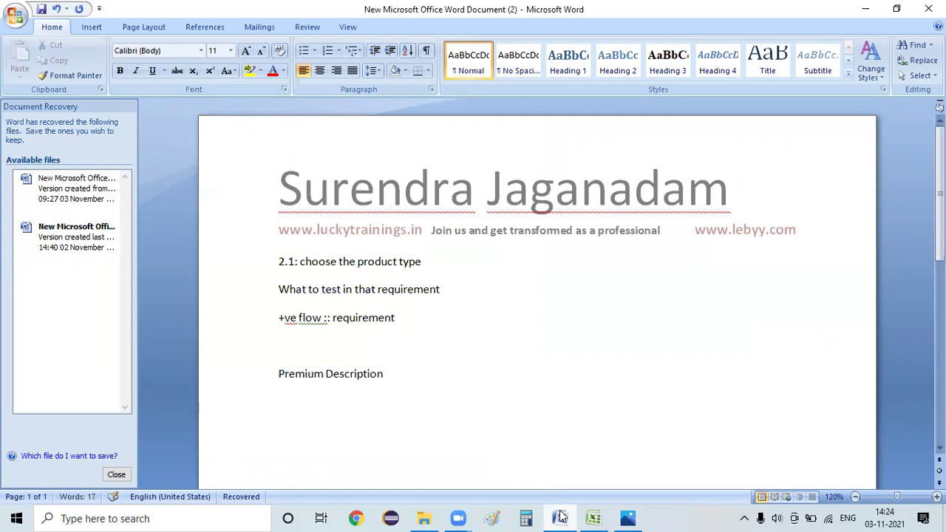
text(tion )
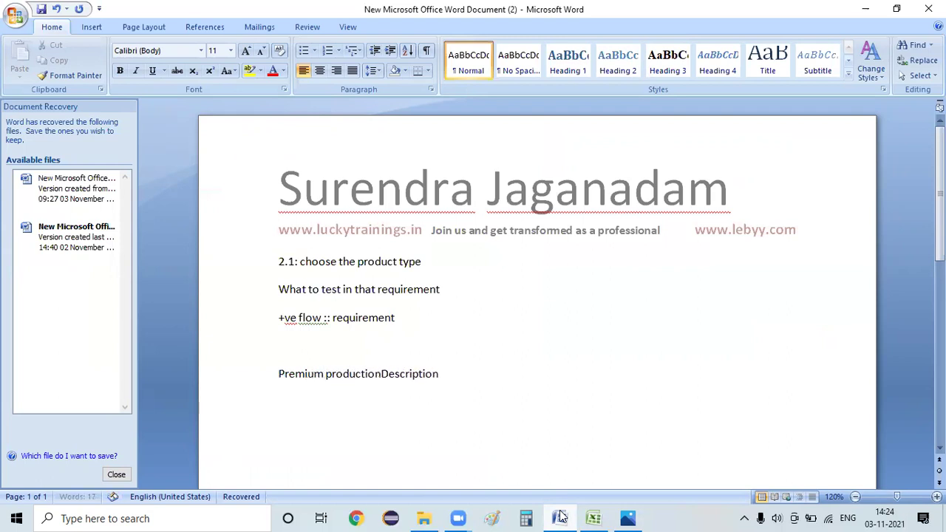
text(==> )
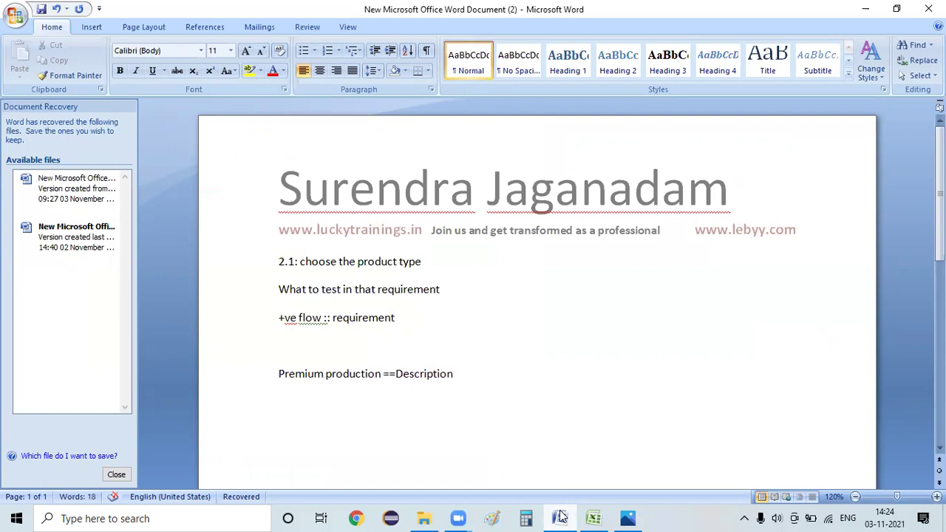
text(monthly)
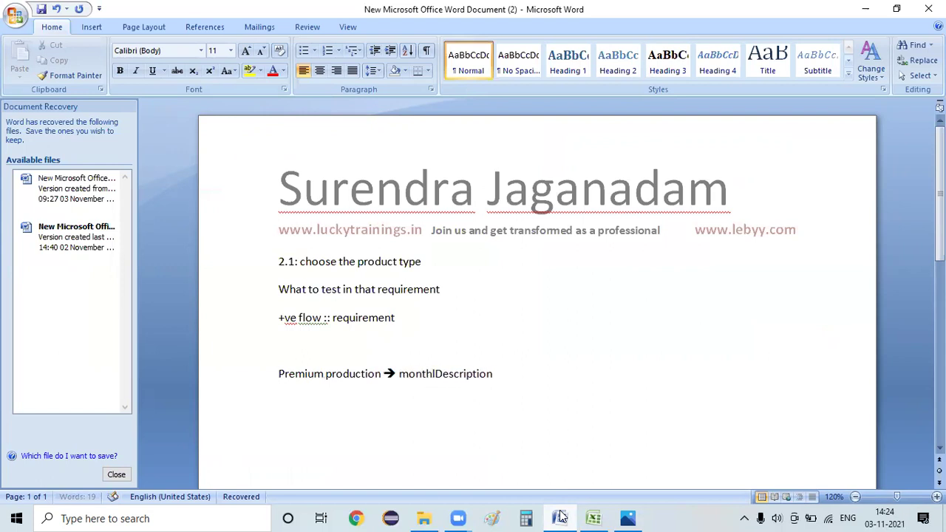
key(End)
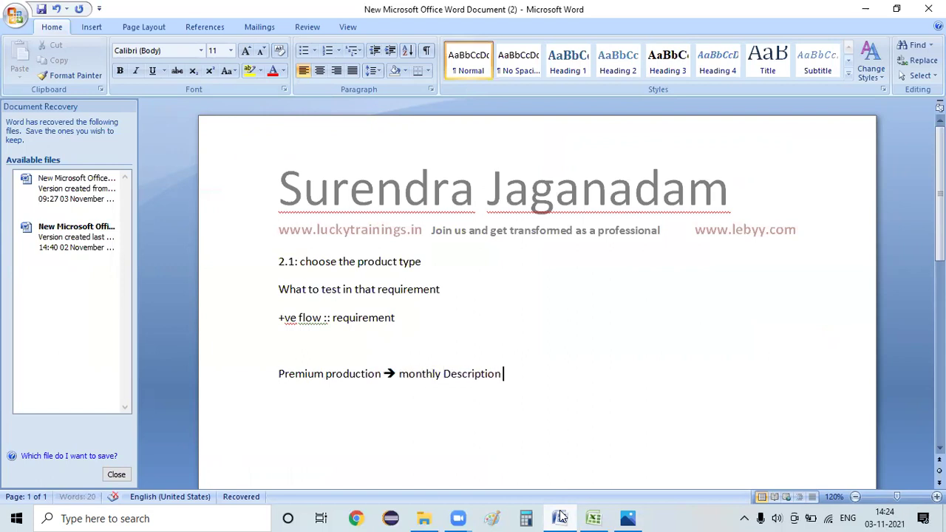
Append ":; test actual result" to the premium production line and highlight the text after the arrow
shift+click(401, 372)
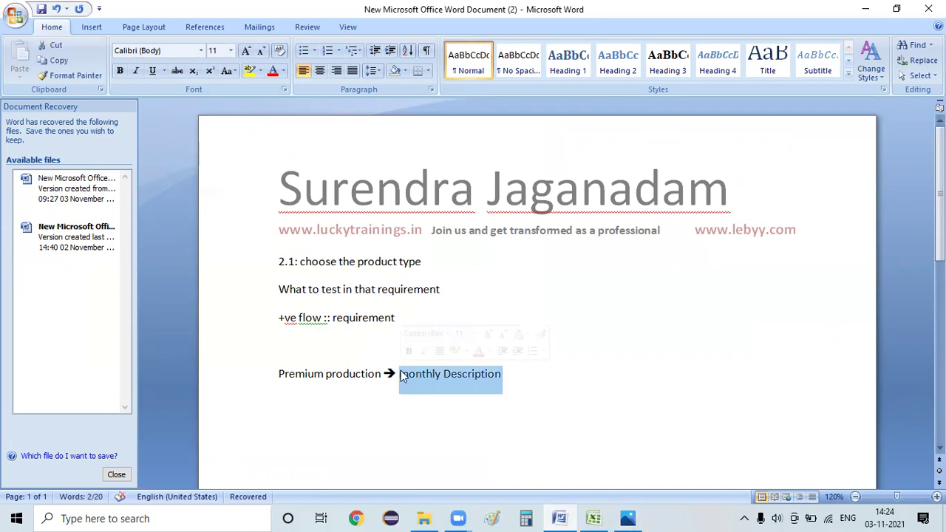
key(End)
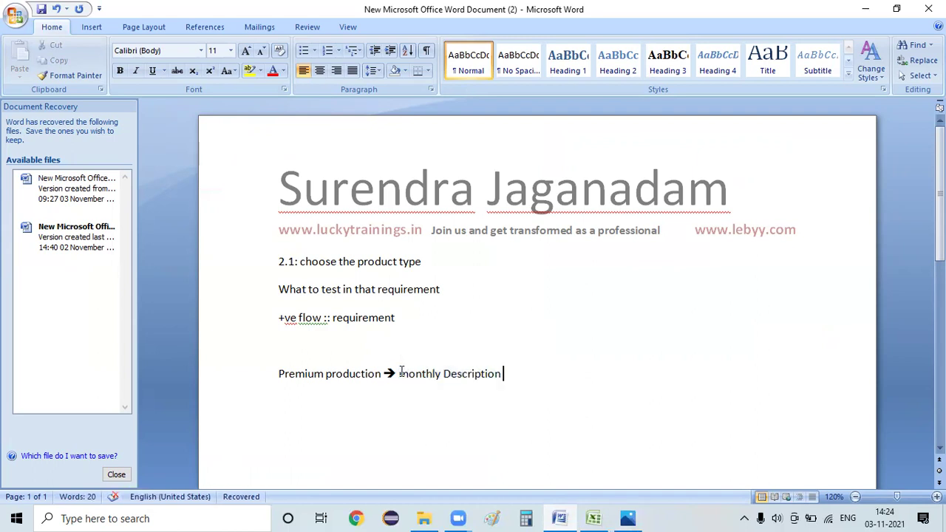
text(:; test)
text(actual result)
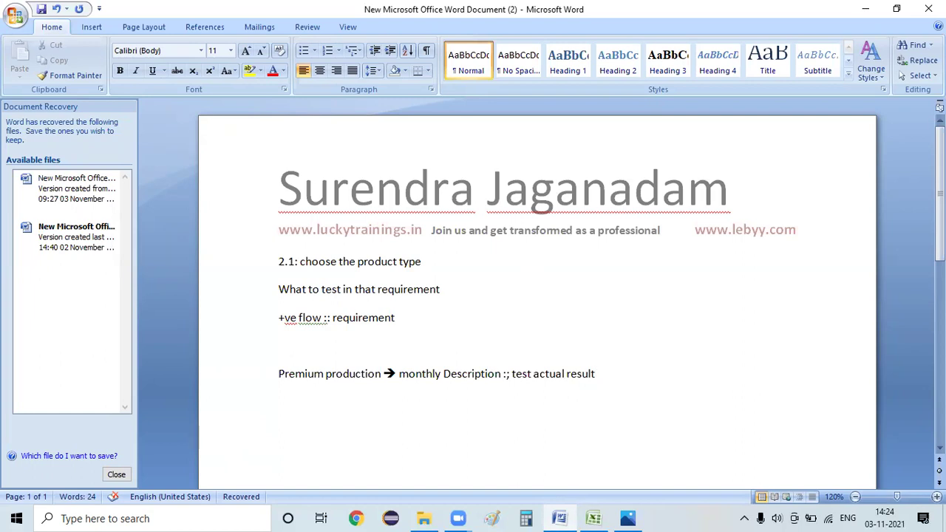
shift+click(398, 376)
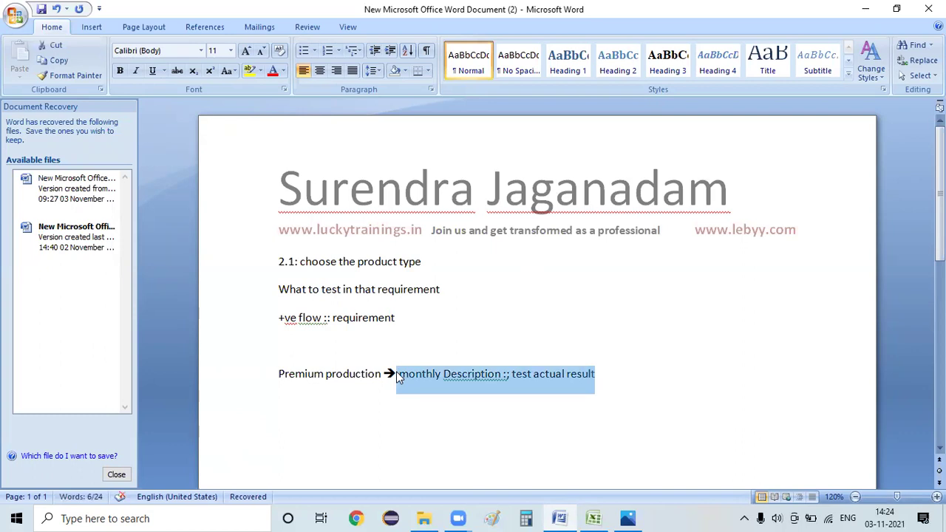
Close the Document Recovery pane, choosing to remove the recovered files
click(116, 475)
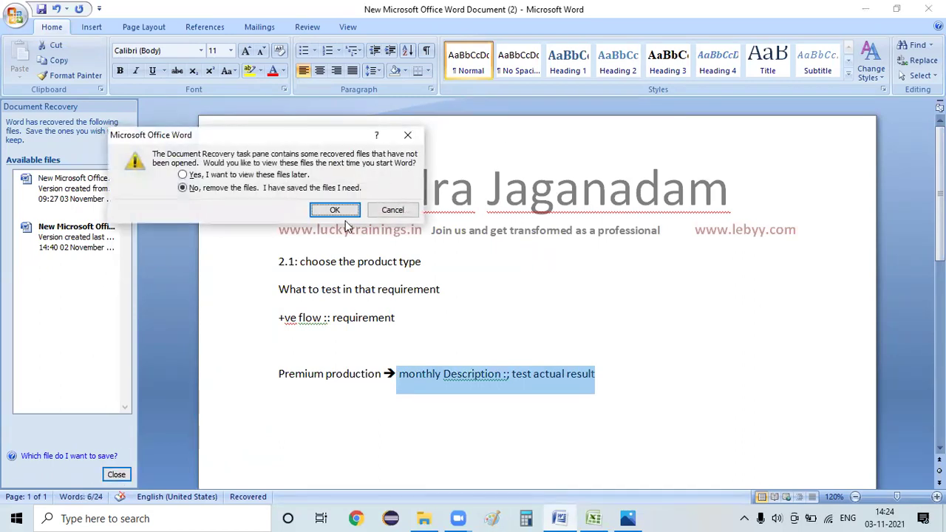
click(342, 210)
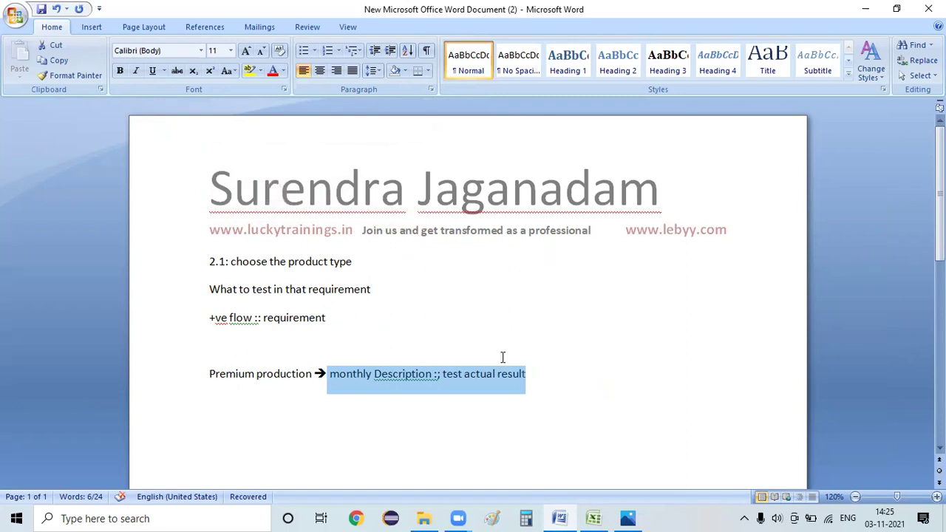
Replace the premium production line with the heading "Car example::"
click(537, 374)
triple_click(538, 373)
key(BackSpace)
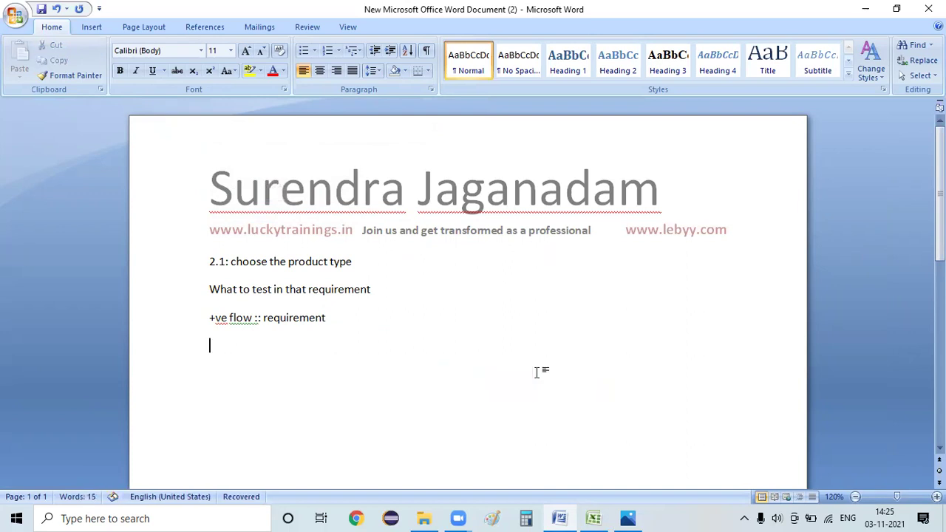
text(Car example::)
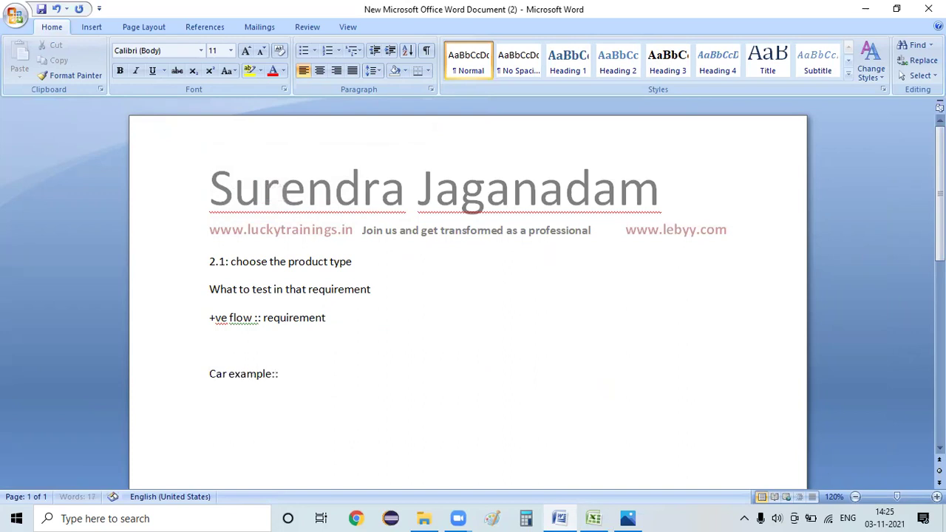
Add the line "Positive flow :: Gear +" under the car example heading
key(Return)
text(gear +)
click(210, 402)
text(postive flow )
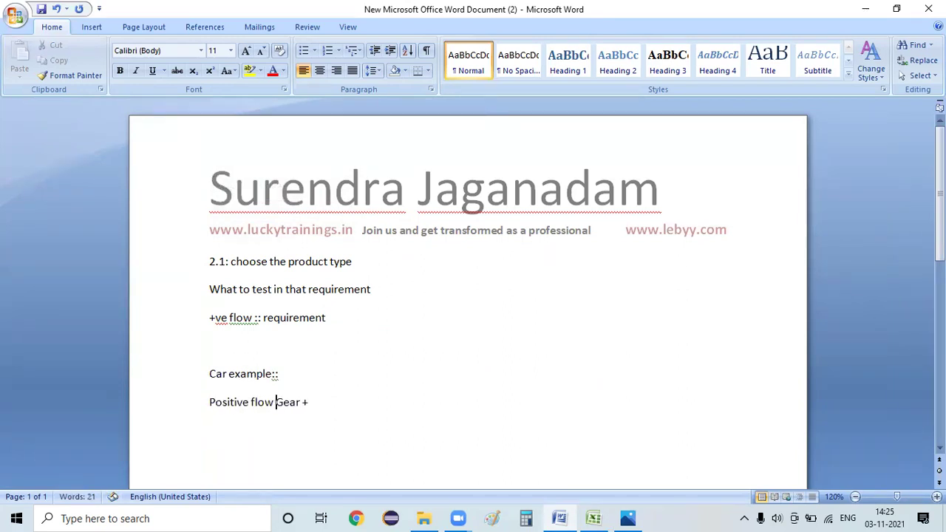
text(::)
key(End)
Add the line "Negative : gear" below the positive flow line
key(Return)
text(negative : hea)
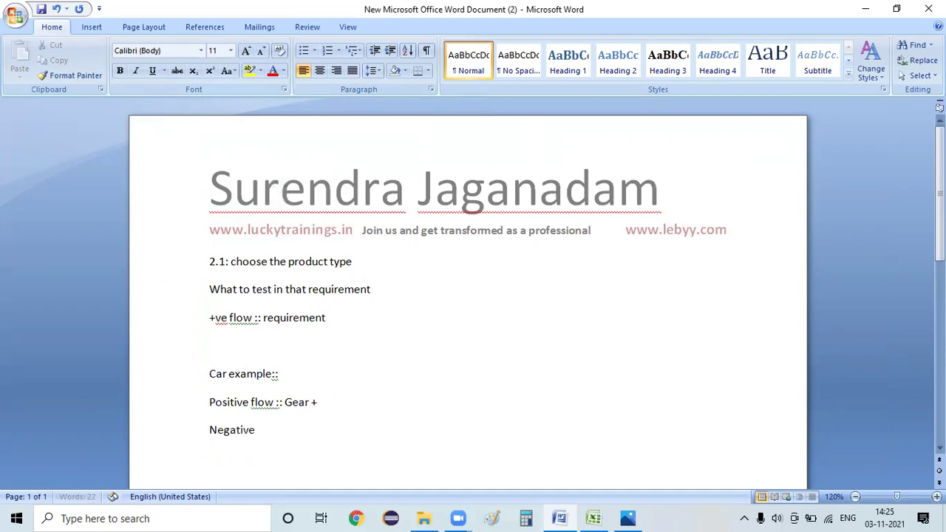
key(BackSpace)
key(BackSpace)
key(BackSpace)
text(gear)
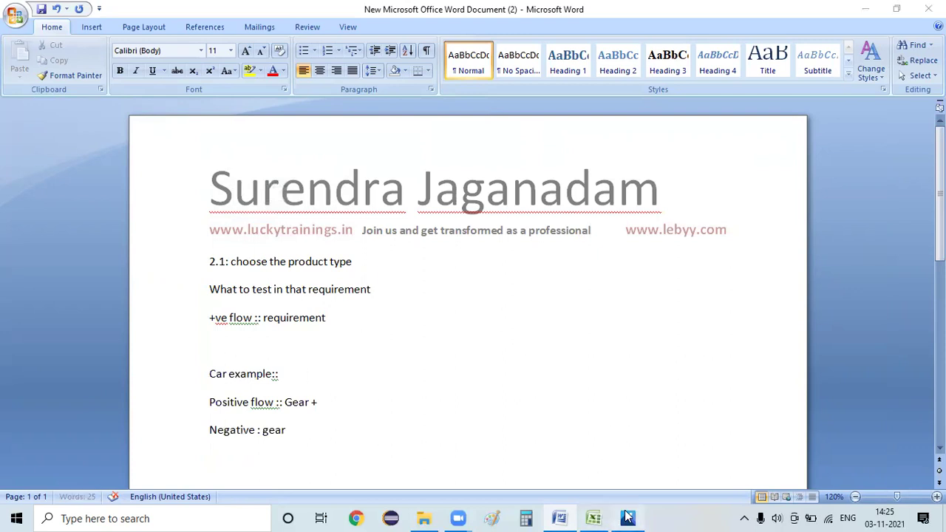
Switch to sample_app.png in Photos and examine the product choices on page 1
click(628, 518)
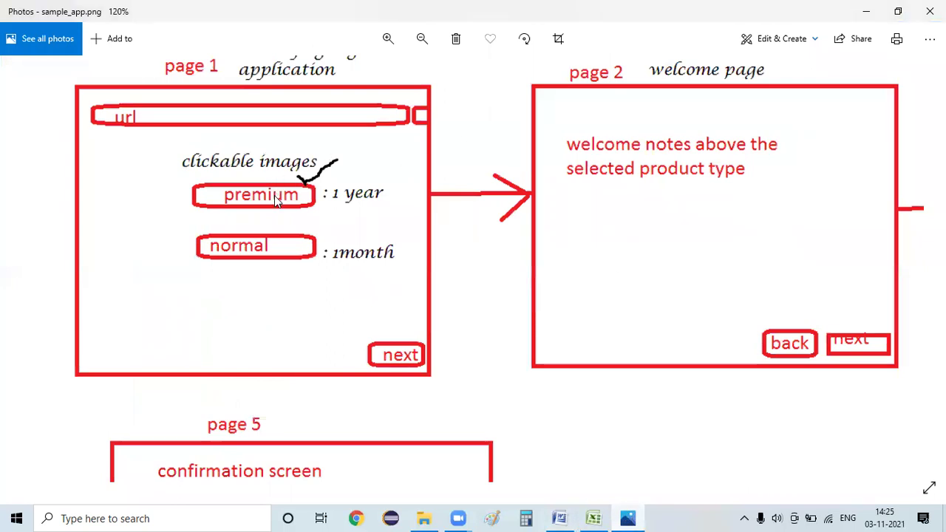
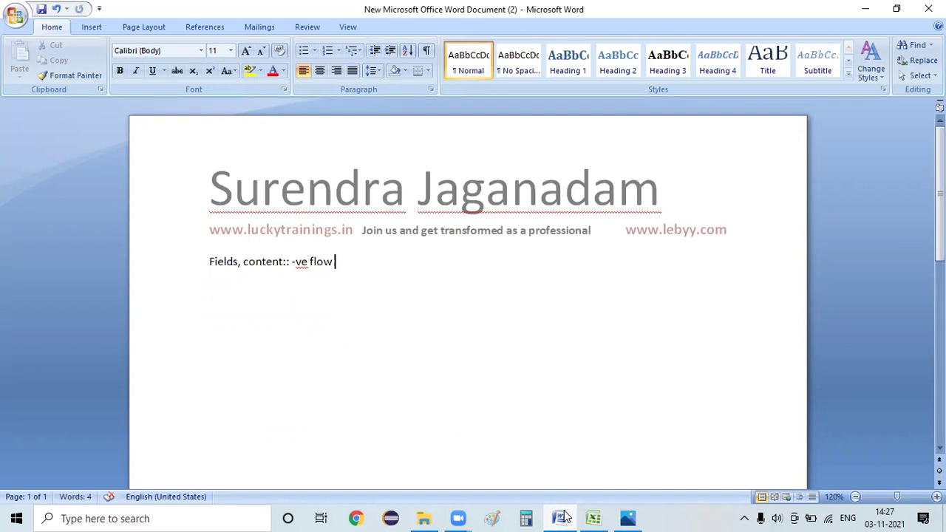
In the Word document, add the line "Text display :: -ve flow" below the "Fields, content" line
key(Return)
text(Text display)
text(:: -ve flow)
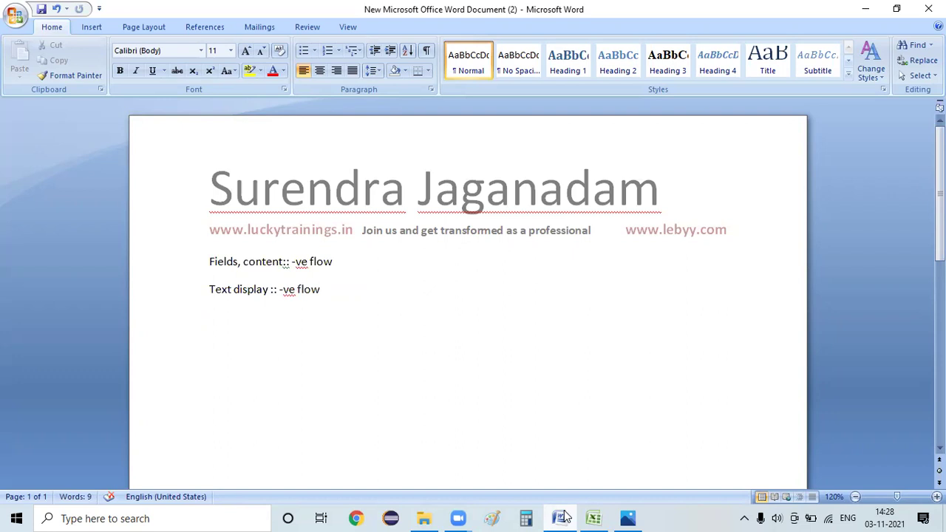
Cut the "Text display :: -ve flow" line from the Word document and select the "Fields, content" line
key(shift+Home)
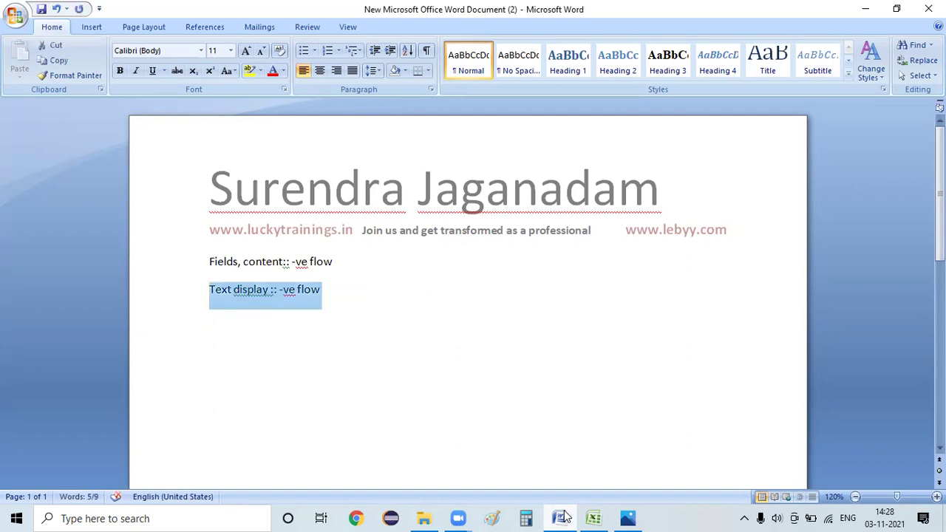
key(ctrl+x)
key(shift+Up)
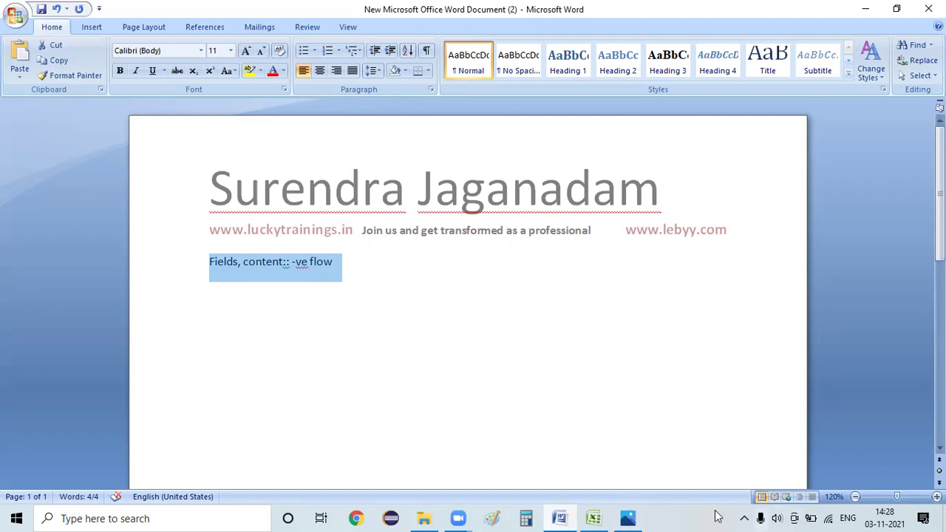
Switch to sample_app.png in Photos and examine the welcome page on page 2
click(631, 517)
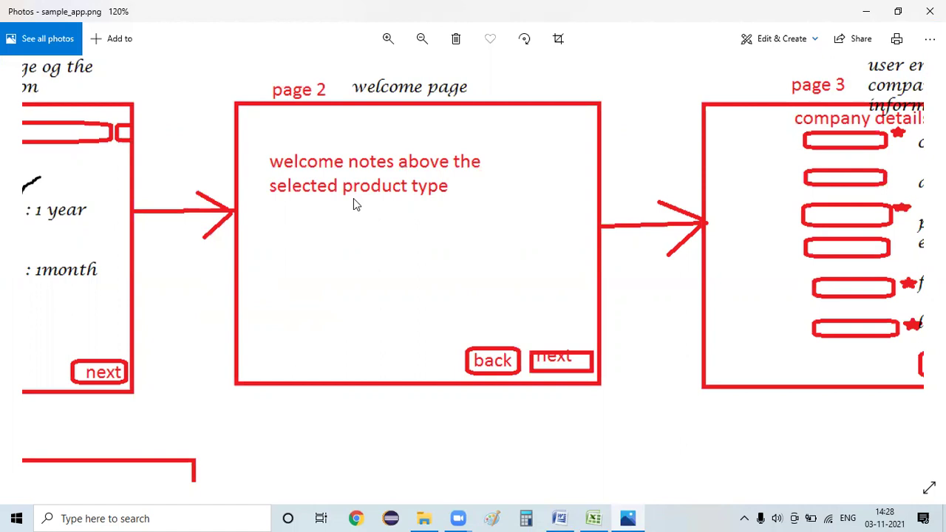
click(573, 517)
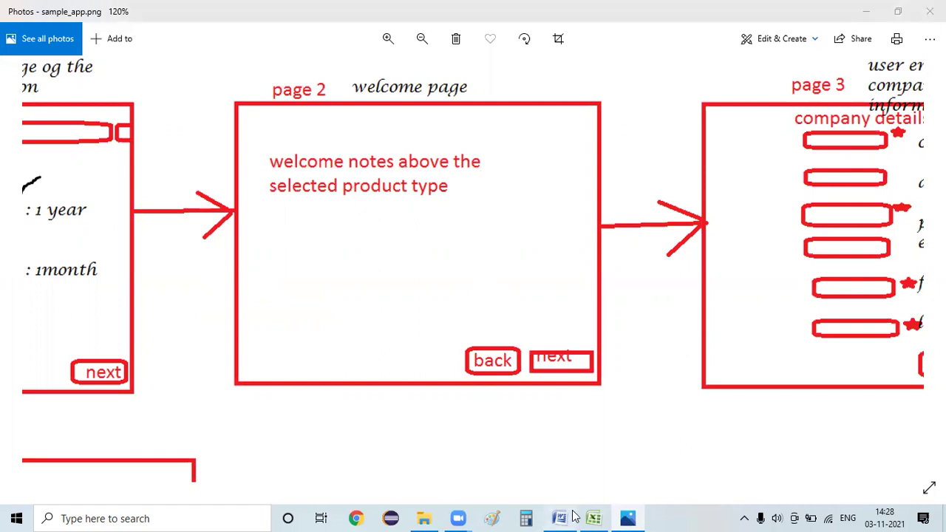
click(575, 516)
click(576, 516)
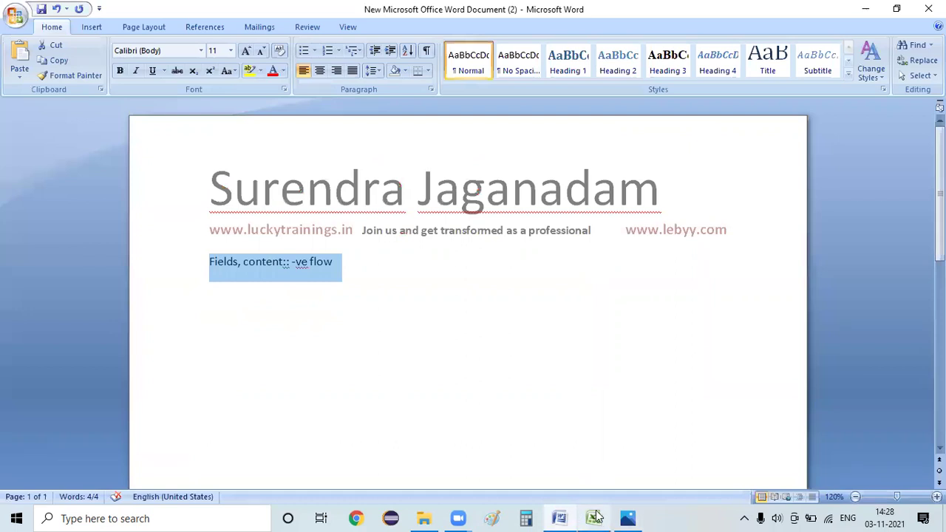
In the TC workbook in Excel, enter "verify static text on the welcome screen" as the test case description in H13
click(595, 517)
click(418, 306)
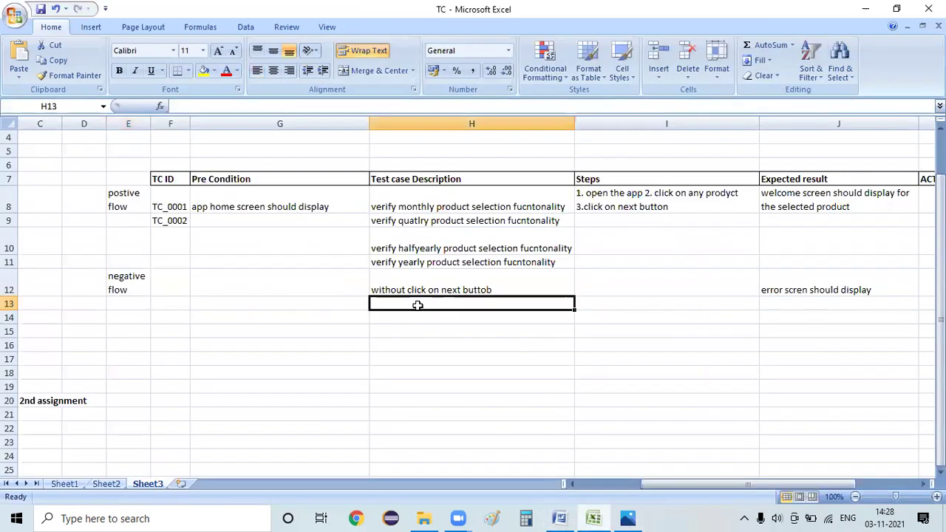
text(verify static text on the)
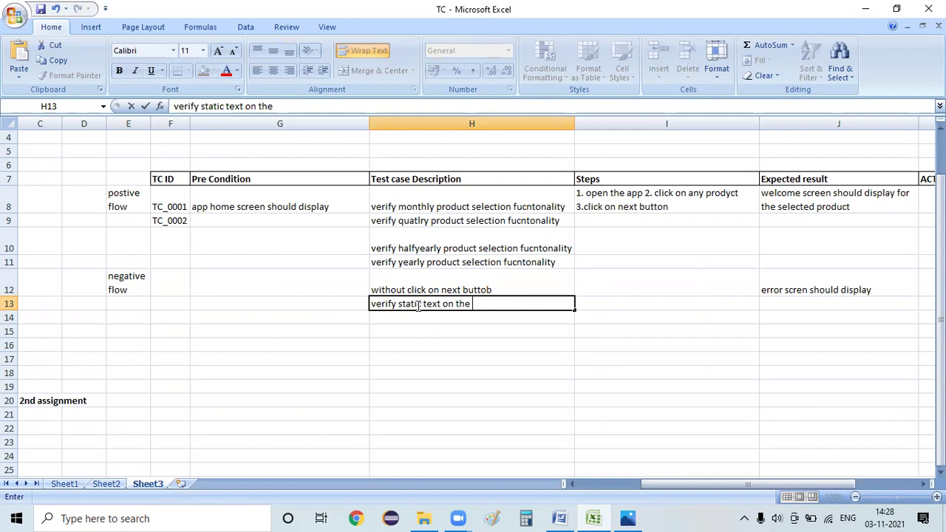
text( welcome screen)
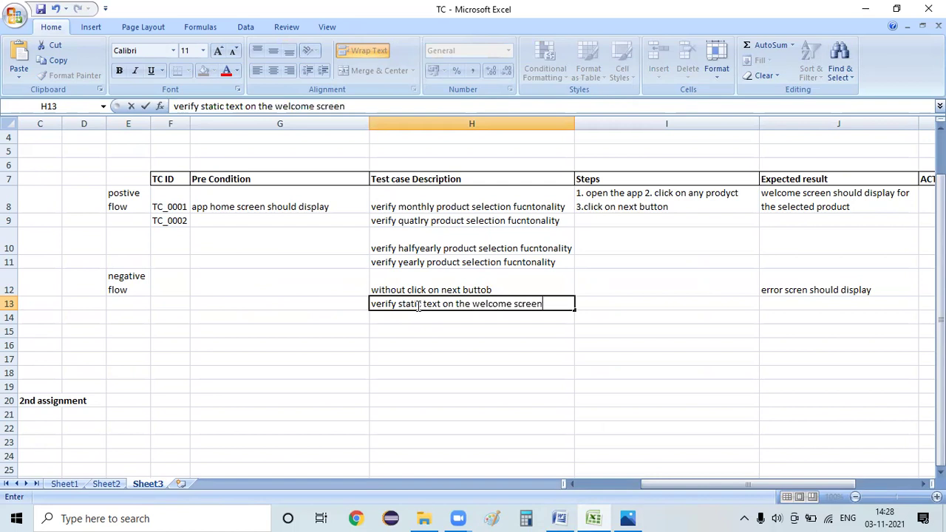
key(Return)
key(Down)
key(Up)
key(Left)
Return to sample_app.png in Photos and examine the next button on page 2 and the company details page it leads to
key(alt+Tab)
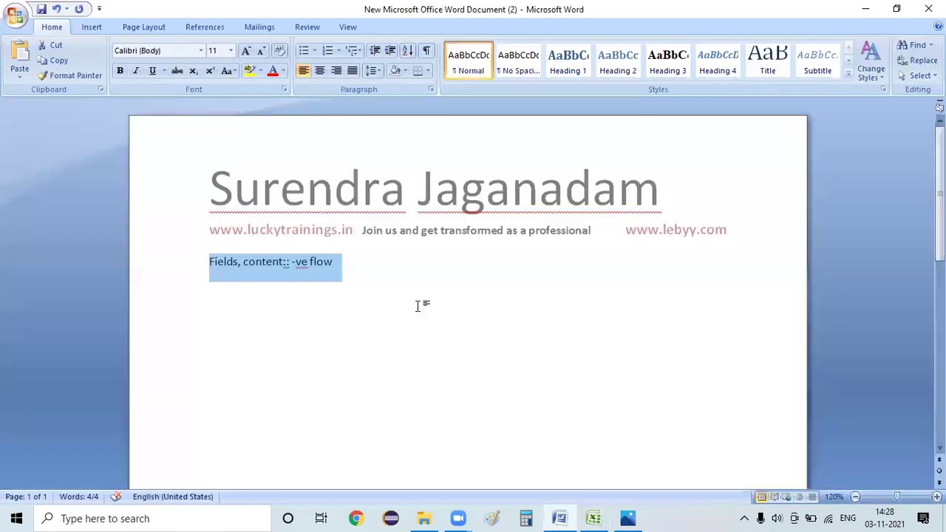
click(627, 518)
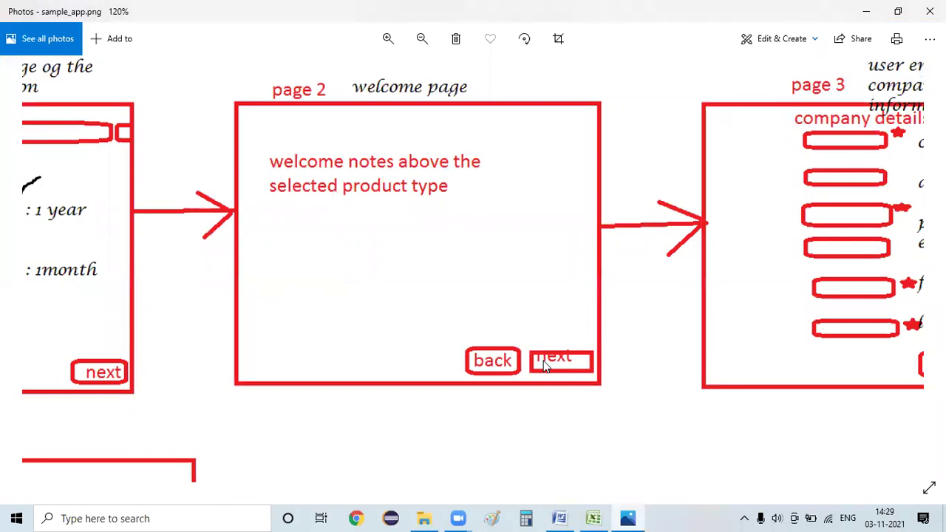
drag(794, 222, 625, 284)
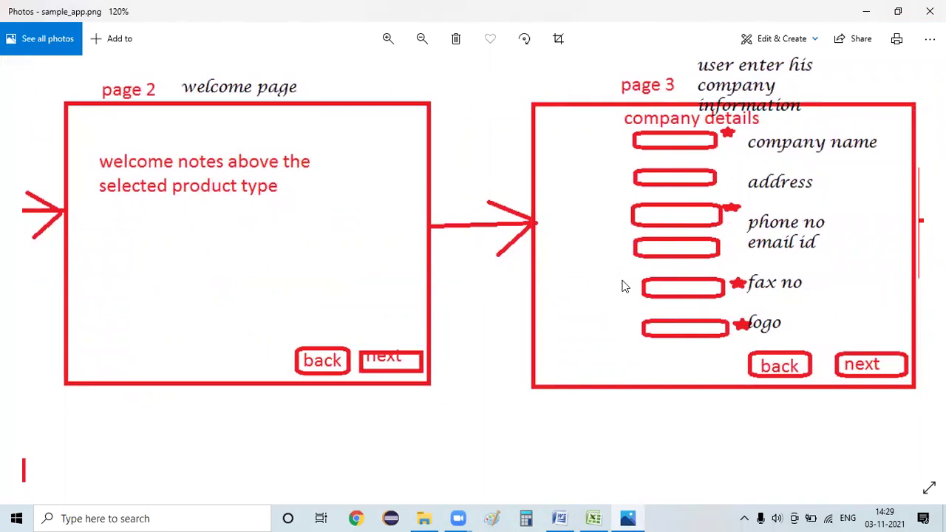
In the TC workbook, enter "verify enx button" as the test case description in H14
key(alt+Tab)
click(589, 517)
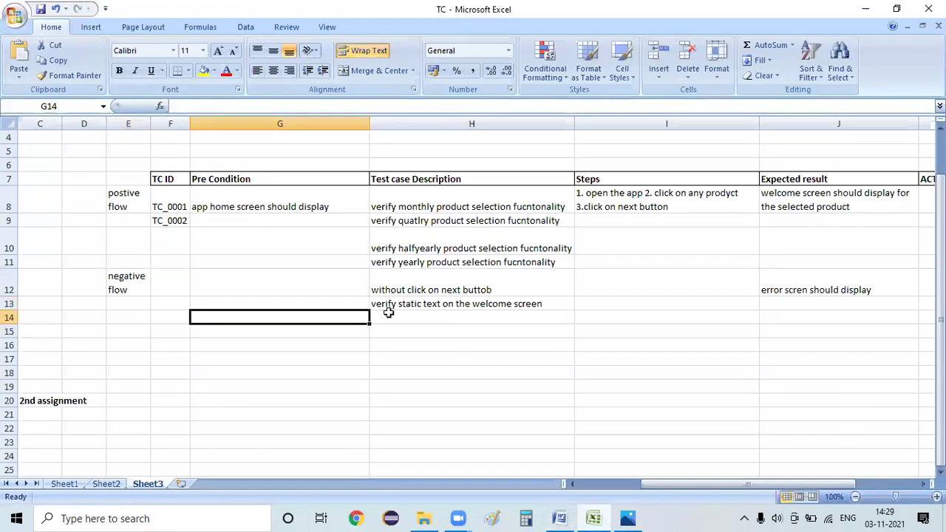
click(412, 317)
text(eri)
key(BackSpace)
key(BackSpace)
key(BackSpace)
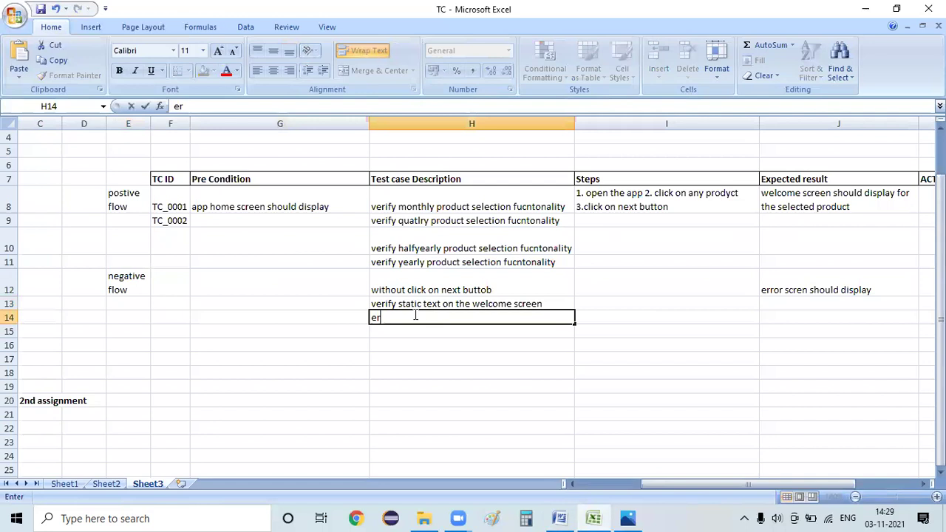
text(verify m)
key(BackSpace)
key(BackSpace)
text(enx button)
key(Tab)
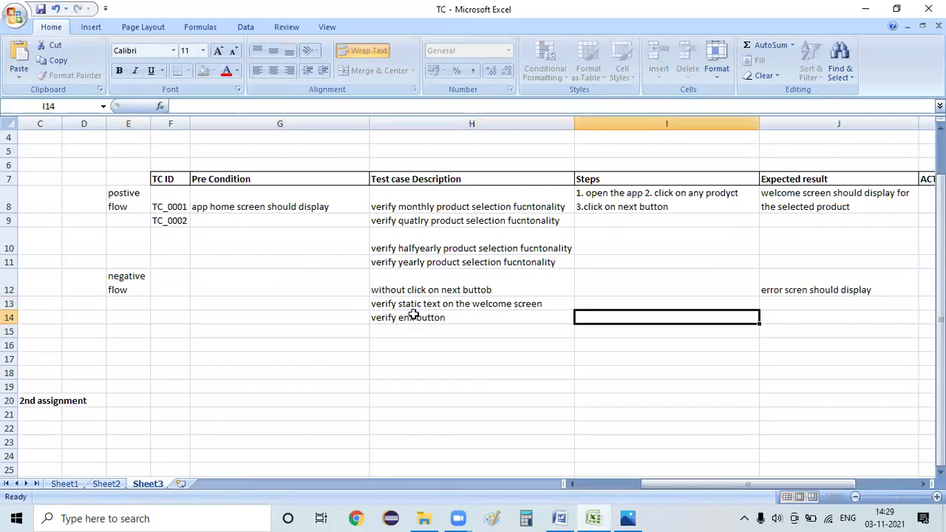
Enter "company details screen should load" as the expected result in J14
key(Tab)
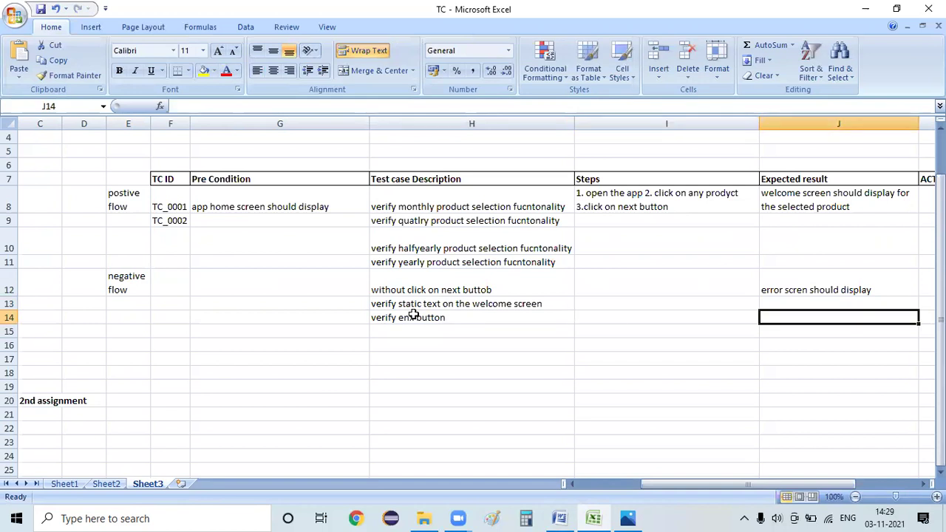
text(company deta)
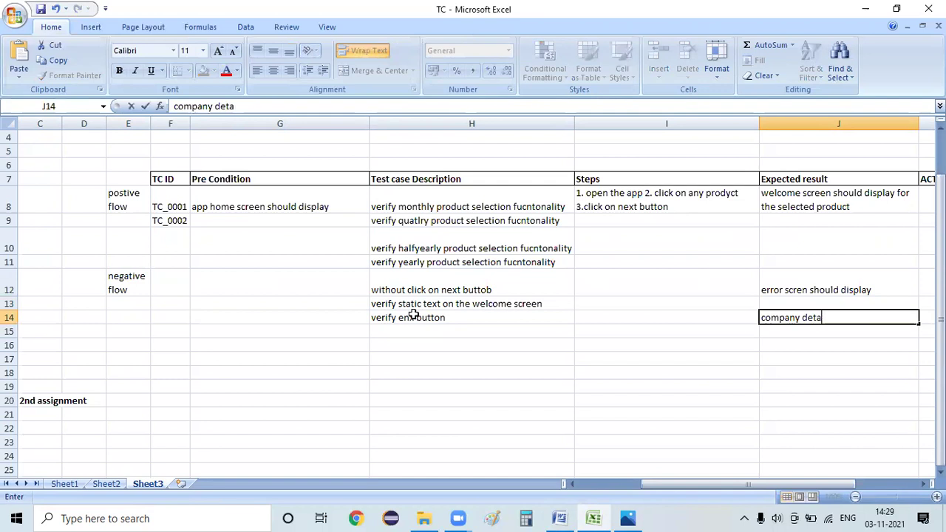
text(ils screen should)
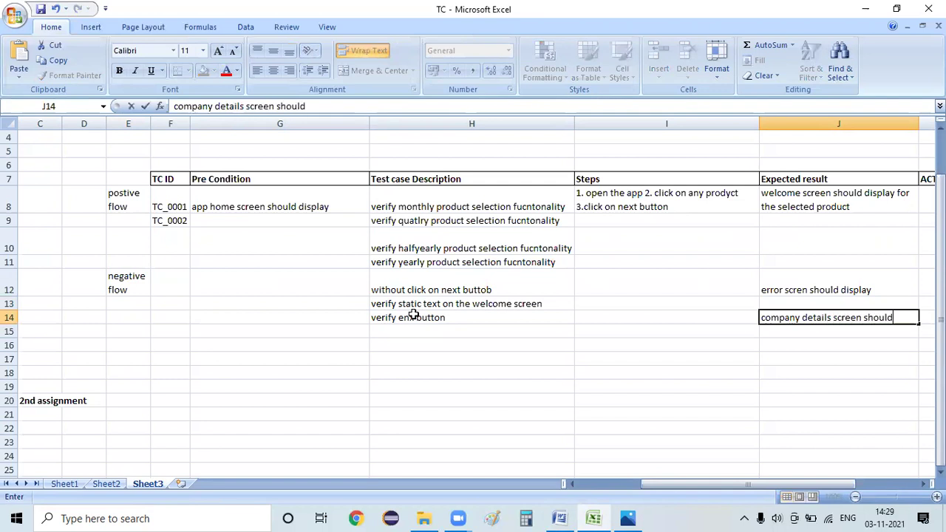
text( load)
key(Return)
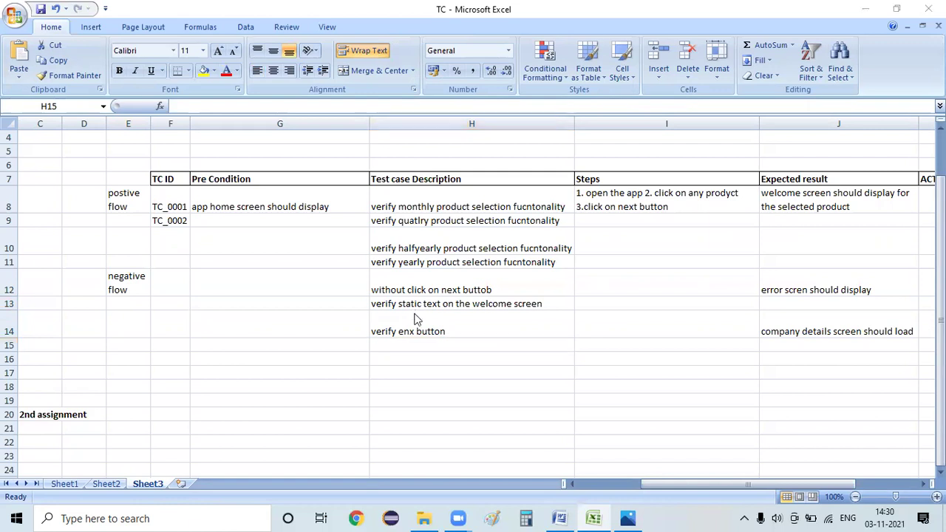
Switch to sample_app.png in Photos and examine the company details fields on page 3
key(alt+Tab)
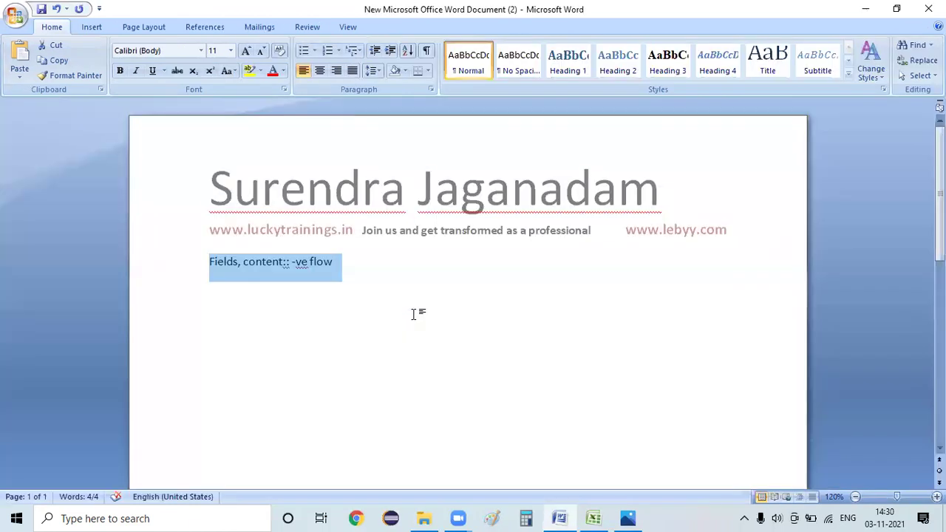
click(604, 515)
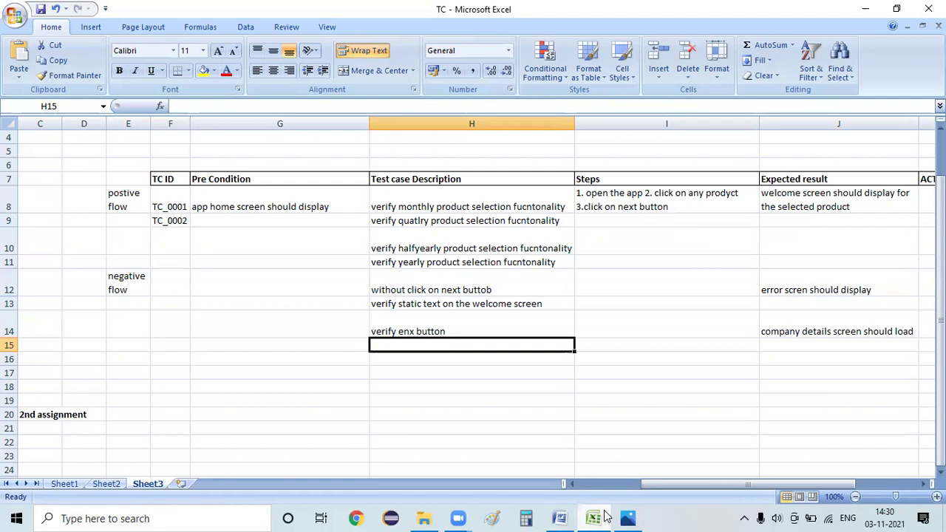
click(627, 517)
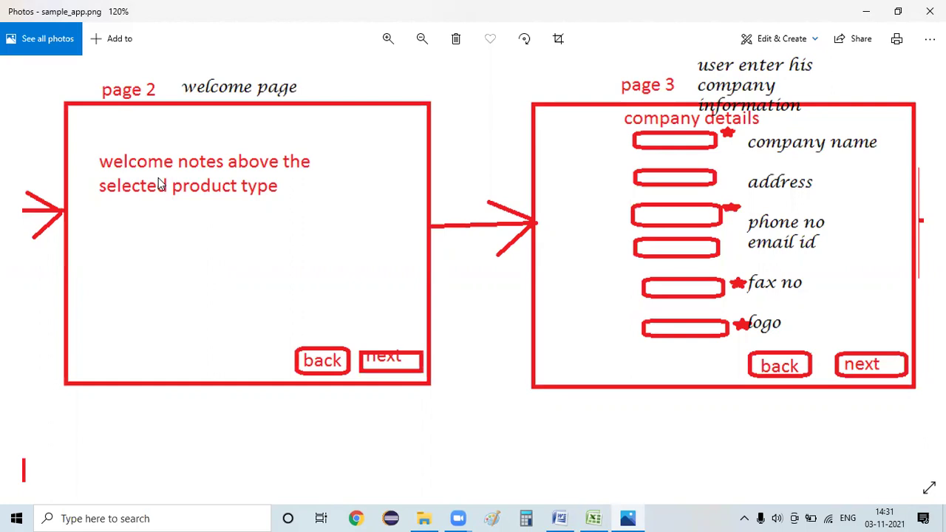
drag(575, 244, 491, 288)
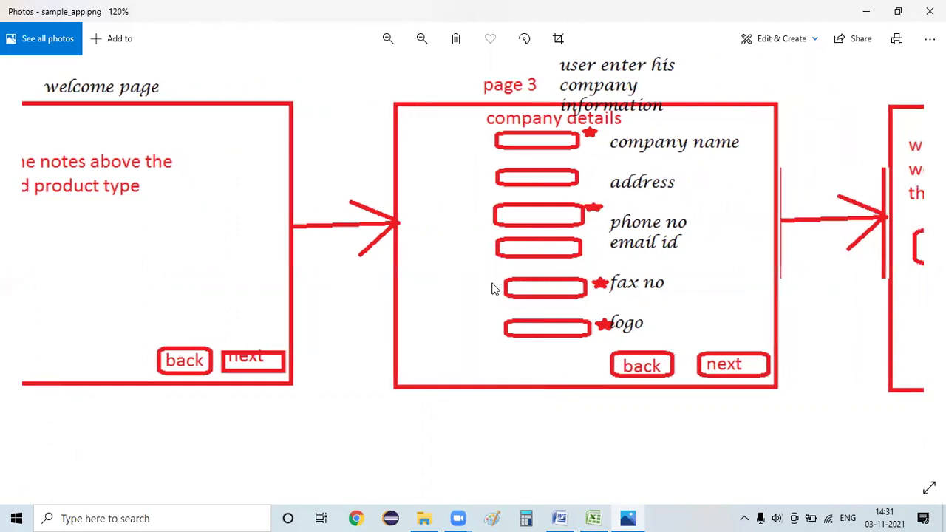
Open the Software Requirements Specification-v1 1 document from the Project Documents folder and find the company attribute table above section 2.4
click(559, 518)
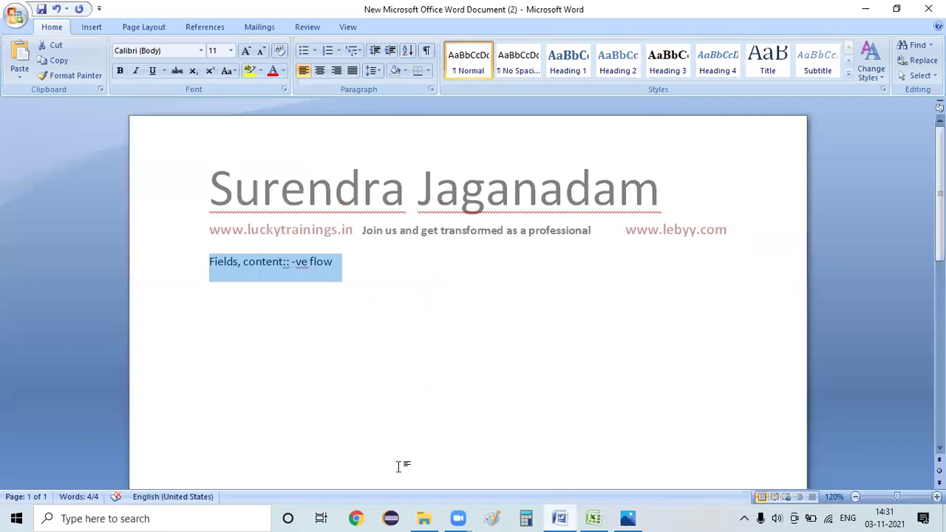
click(423, 518)
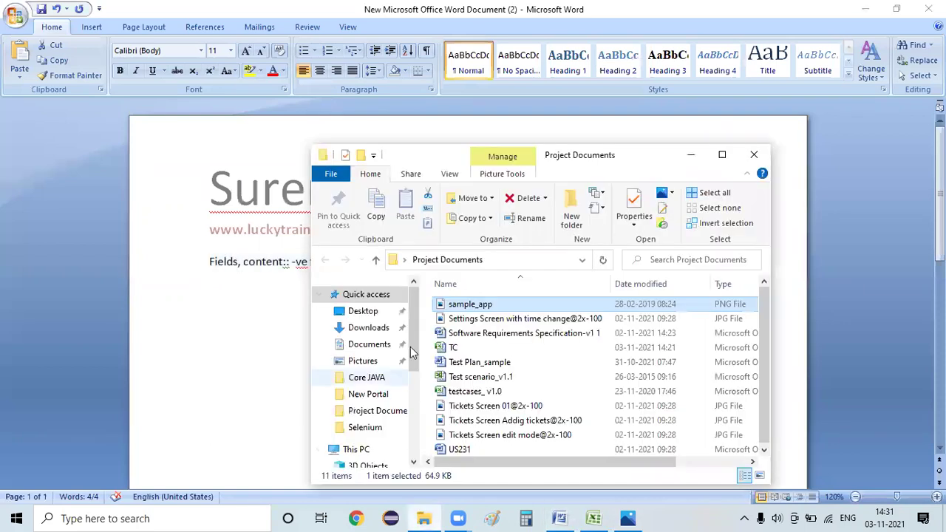
double_click(540, 334)
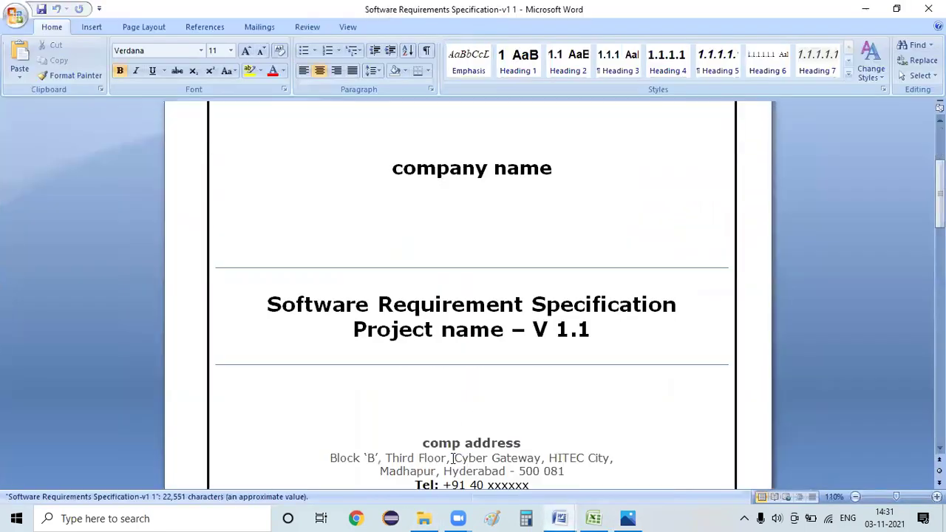
scroll(453, 458, down, 20)
scroll(448, 457, down, 20)
scroll(447, 460, down, 20)
scroll(447, 458, down, 20)
scroll(444, 458, up, 5)
scroll(443, 458, down, 14)
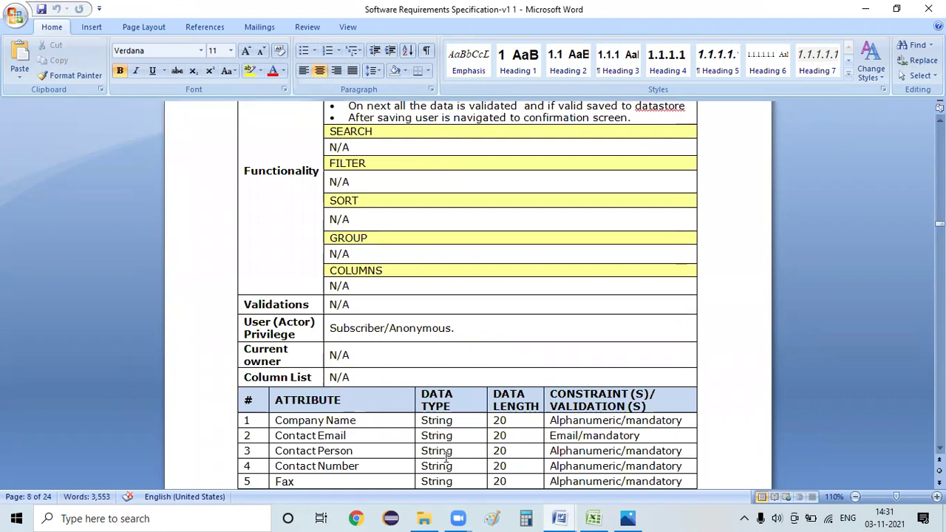
scroll(446, 457, down, 4)
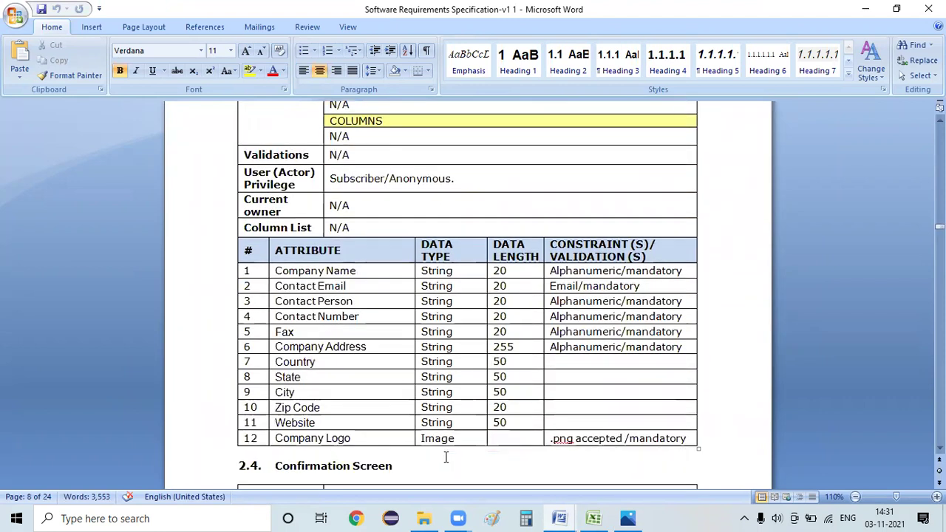
Select attribute rows 1 to 12 of the table, from Company Name through Company Logo
click(240, 237)
click(239, 237)
key(Down)
key(shift+Right)
key(shift+Right)
key(shift+Right)
key(shift+Right)
key(shift+Right)
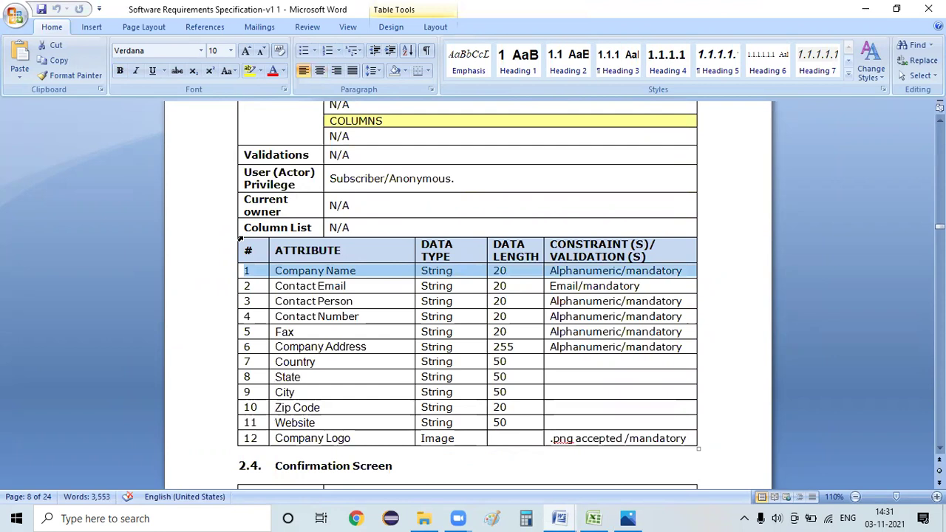
key(shift+Down)
key(shift+Down)
key(shift+Down)
key(shift+Down)
key(shift+Down)
key(shift+Down)
key(shift+Down)
key(shift+Down)
key(shift+Down)
key(shift+Down)
key(shift+Down)
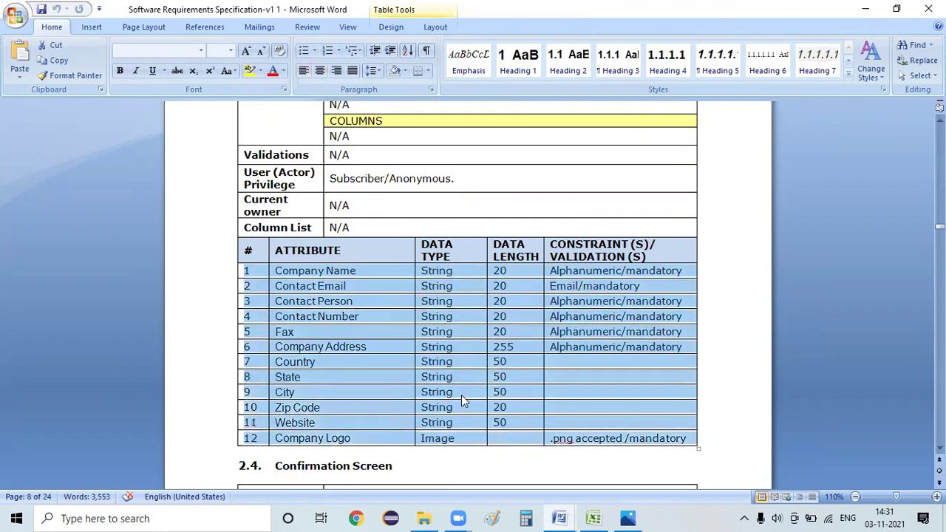
Compare the attribute table with page 3 of sample_app.png and examine the Company Name row's data type, length and constraint
click(627, 518)
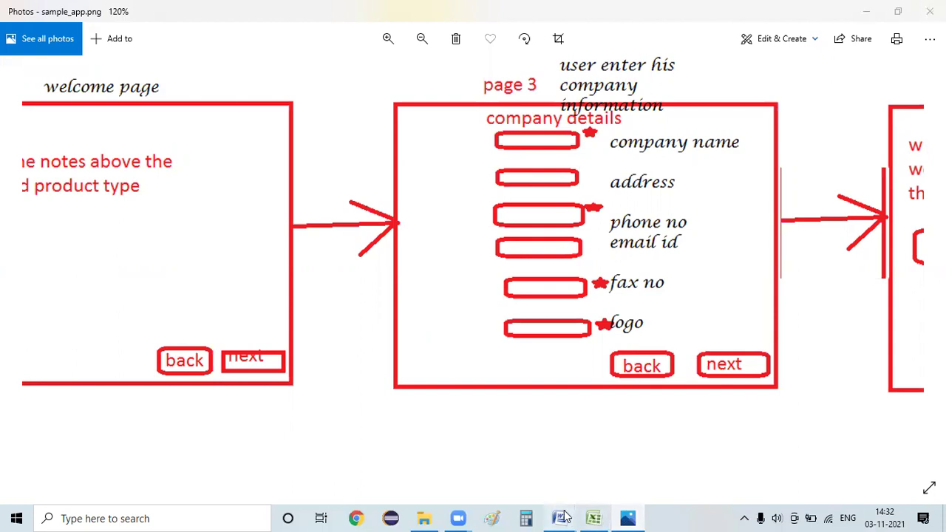
mouse_move(563, 516)
click(651, 459)
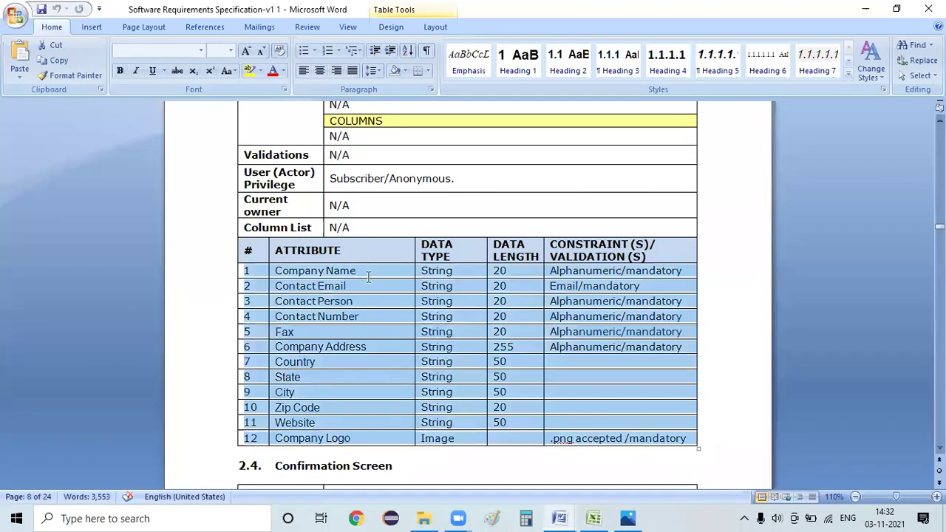
click(368, 276)
double_click(436, 272)
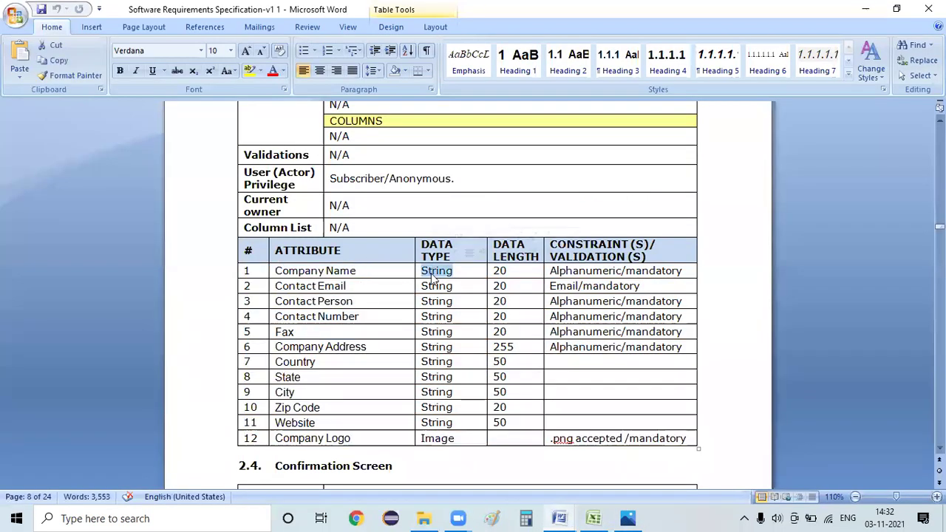
click(526, 271)
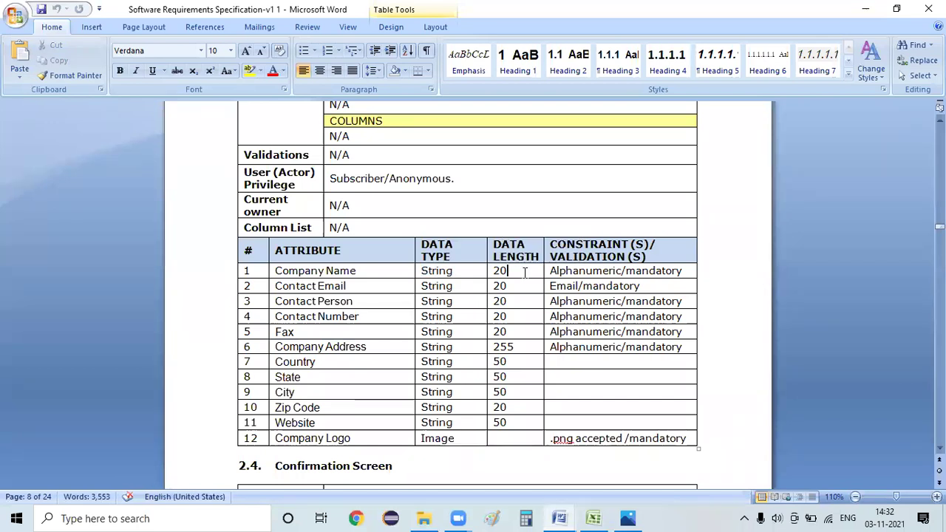
click(687, 271)
key(shift+Left)
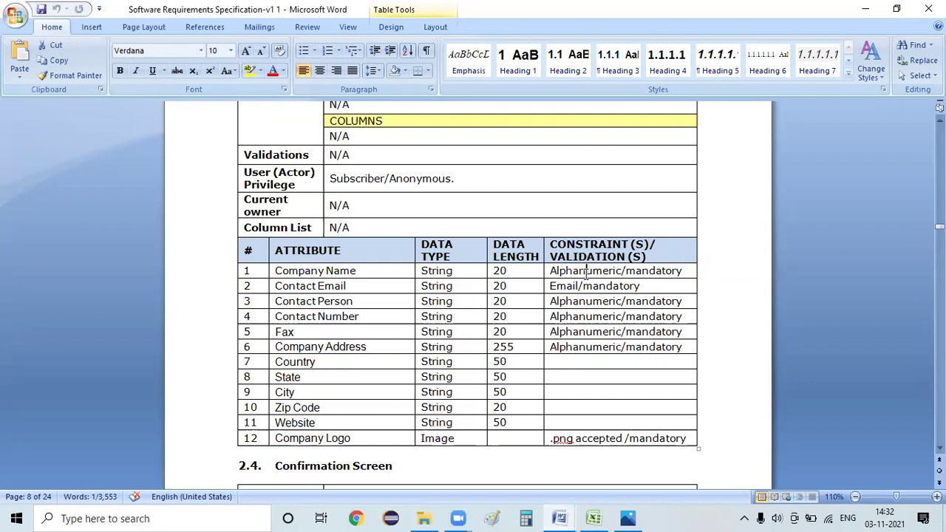
double_click(586, 272)
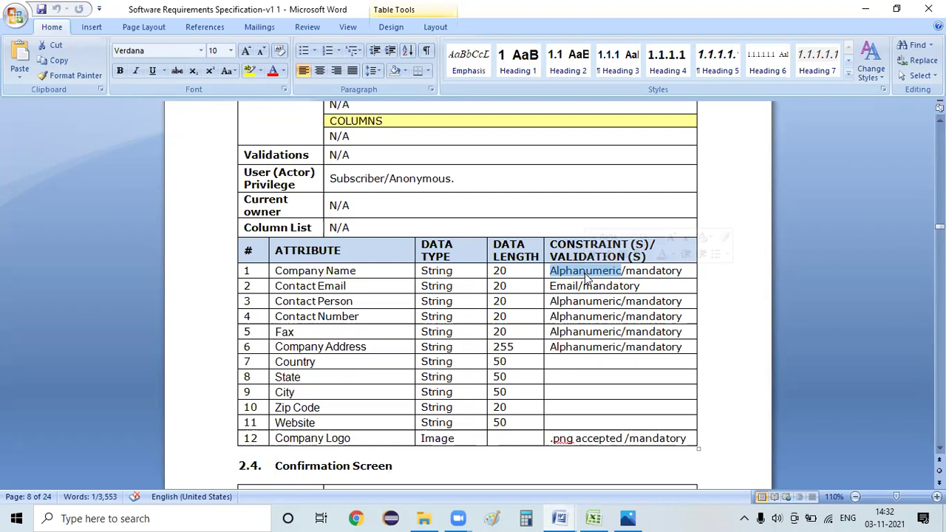
Examine the Company Name row's data length and mandatory constraint, and highlight attribute rows 1 to 7 of the table
click(494, 271)
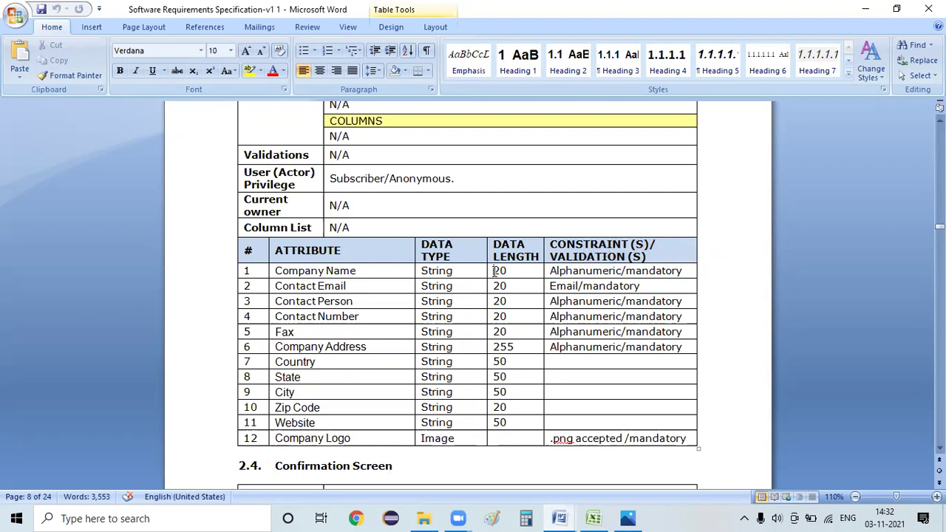
double_click(494, 271)
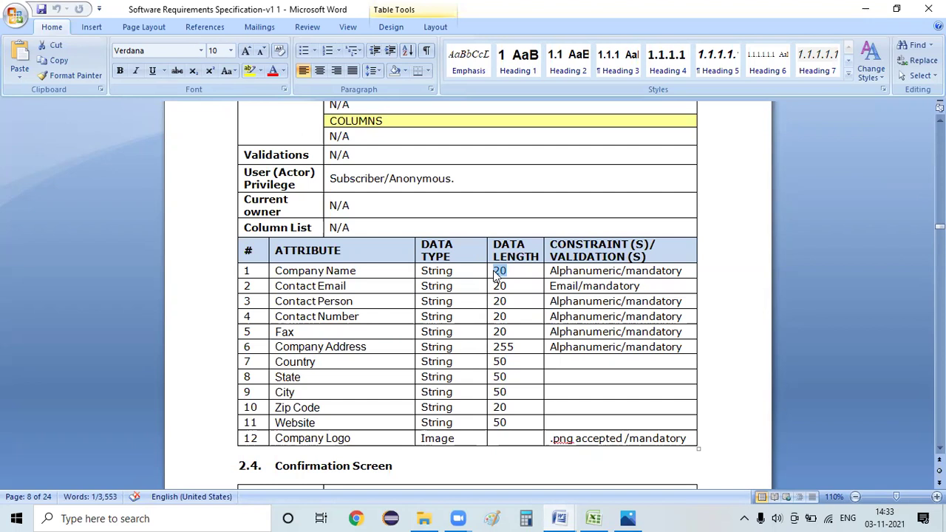
double_click(652, 272)
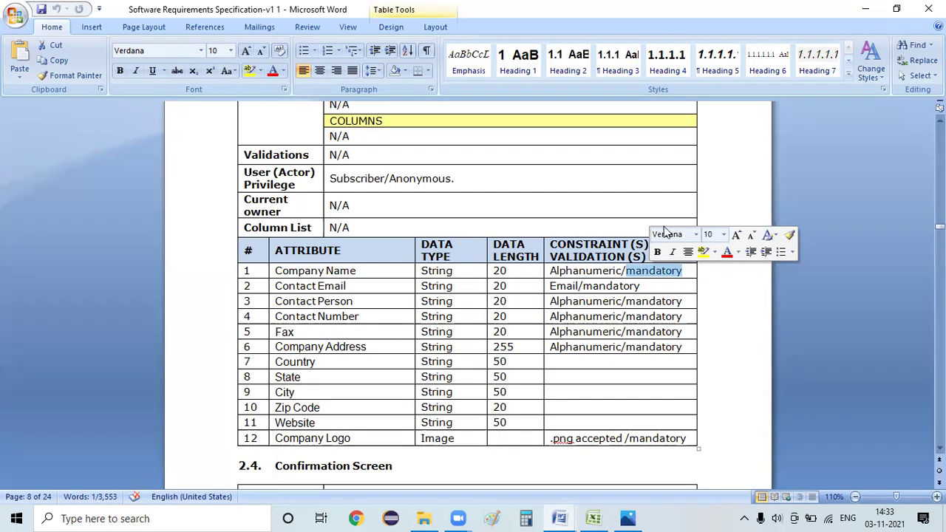
drag(279, 272, 697, 357)
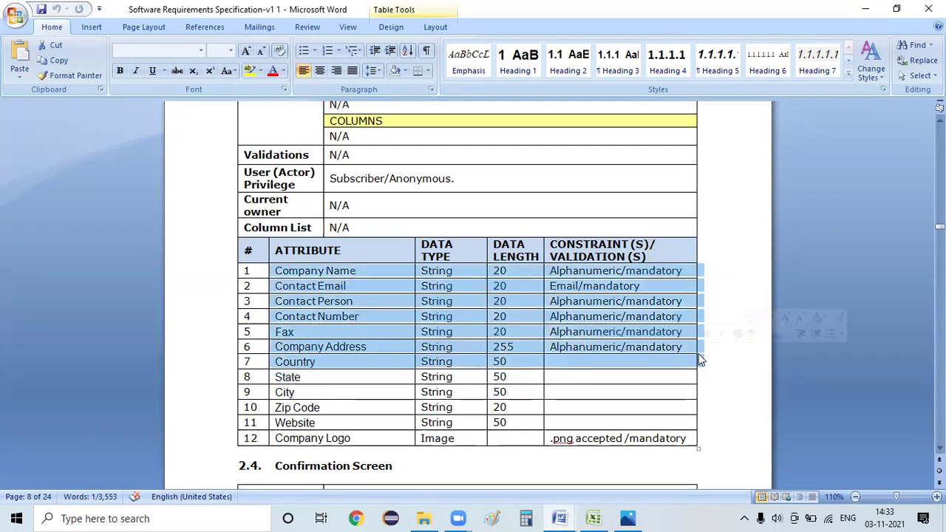
scroll(614, 431, down, 2)
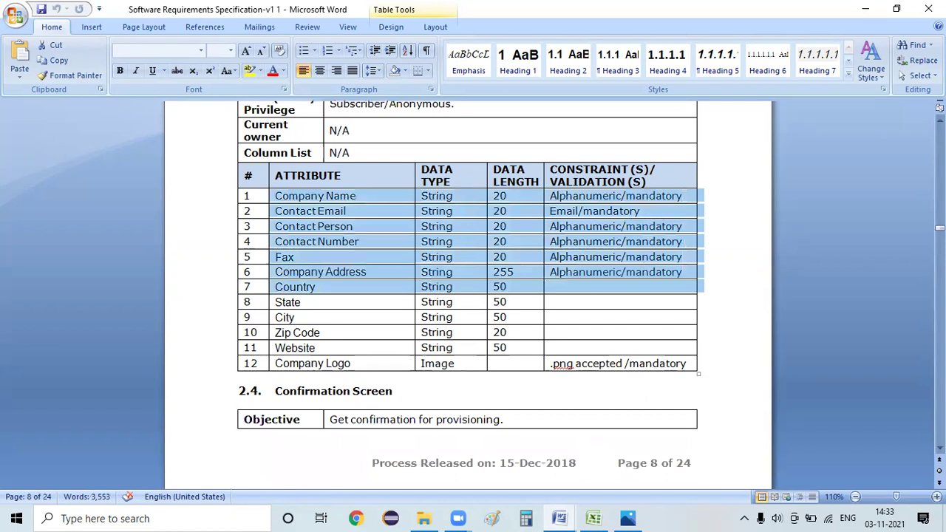
click(865, 9)
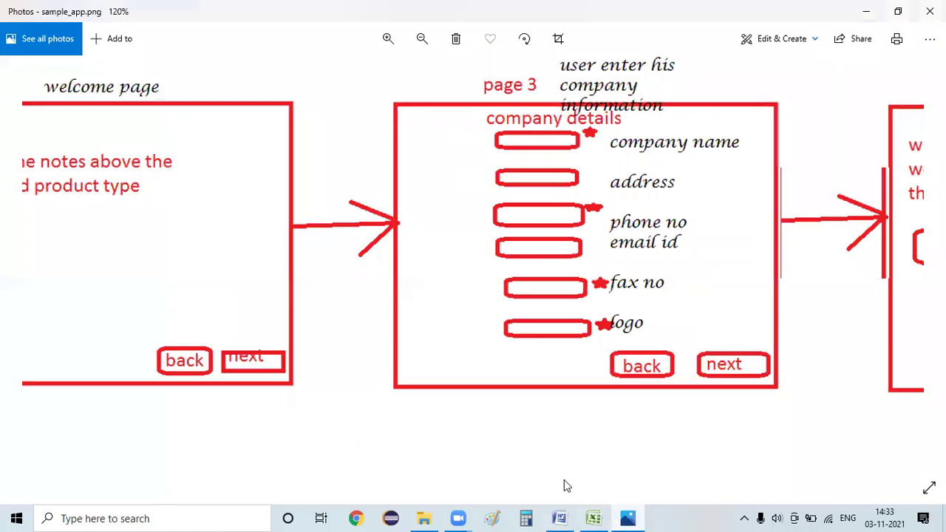
Reopen the Software Requirements Specification-v1 1 document from the Project Documents folder and examine the Company Logo row's constraint above section 2.4
click(418, 518)
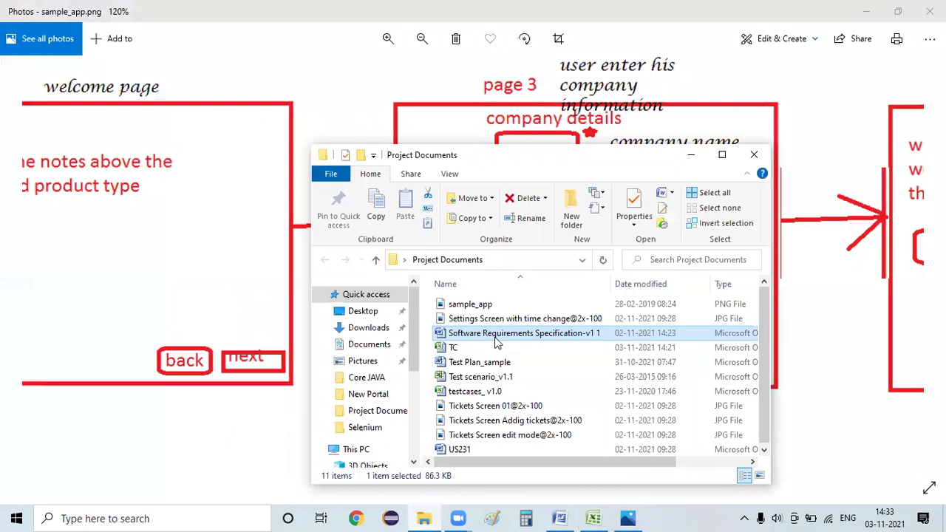
double_click(493, 332)
scroll(496, 337, down, 20)
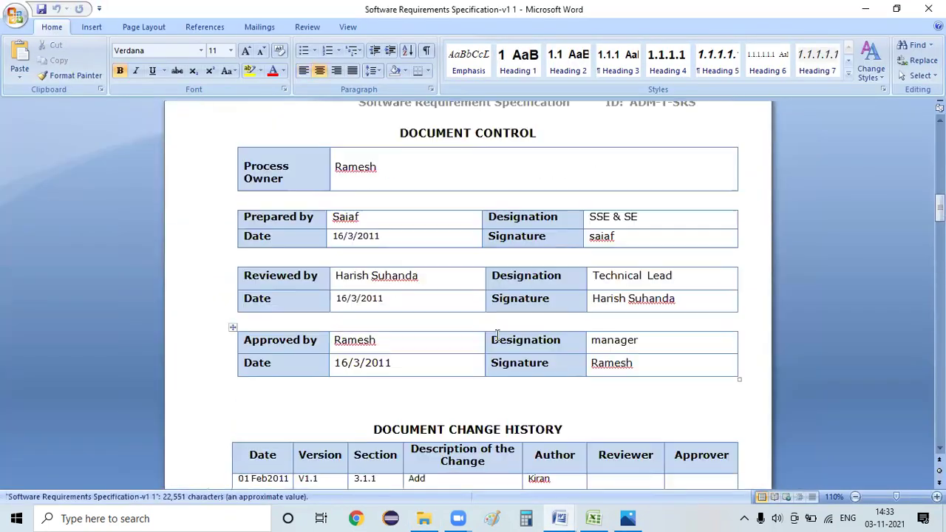
scroll(498, 335, down, 20)
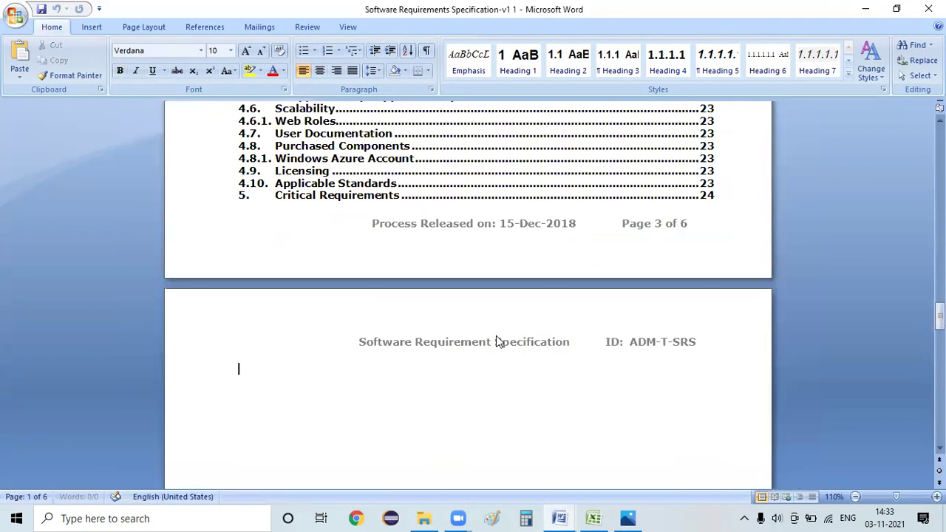
scroll(496, 334, down, 20)
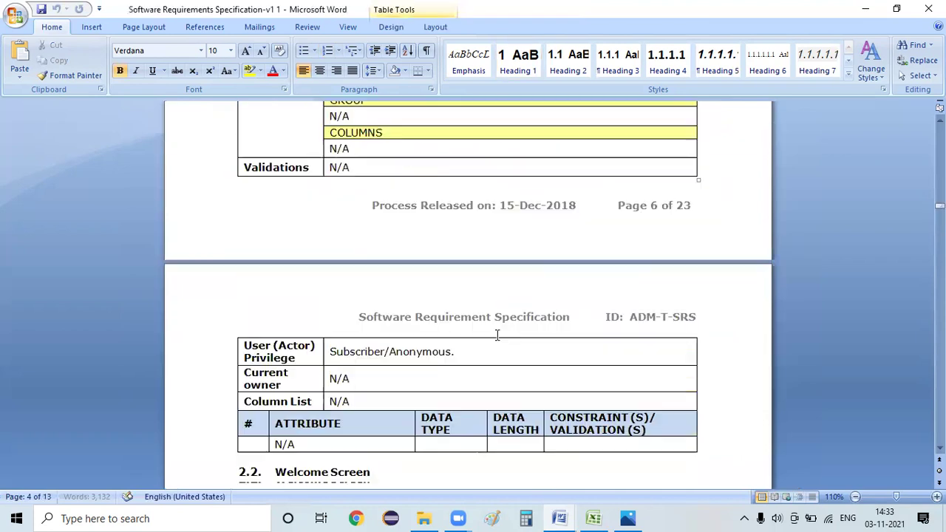
scroll(488, 332, down, 15)
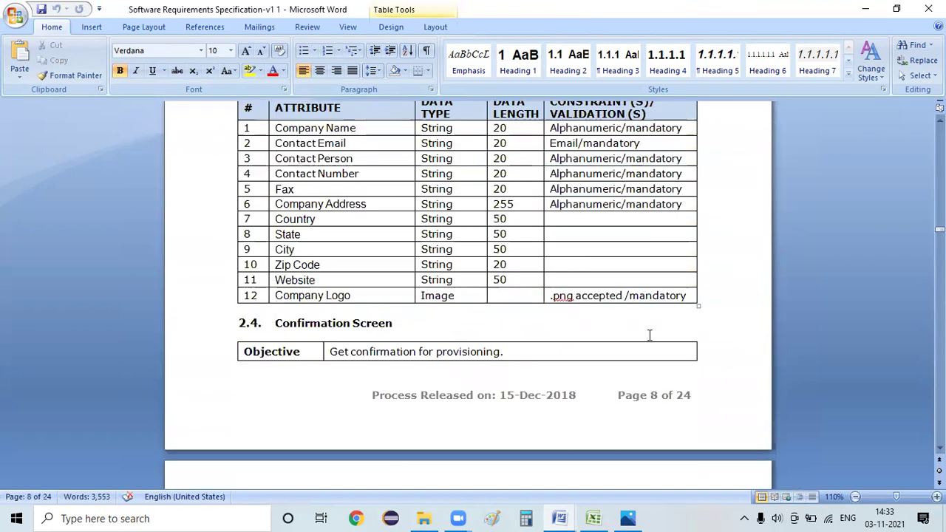
triple_click(689, 294)
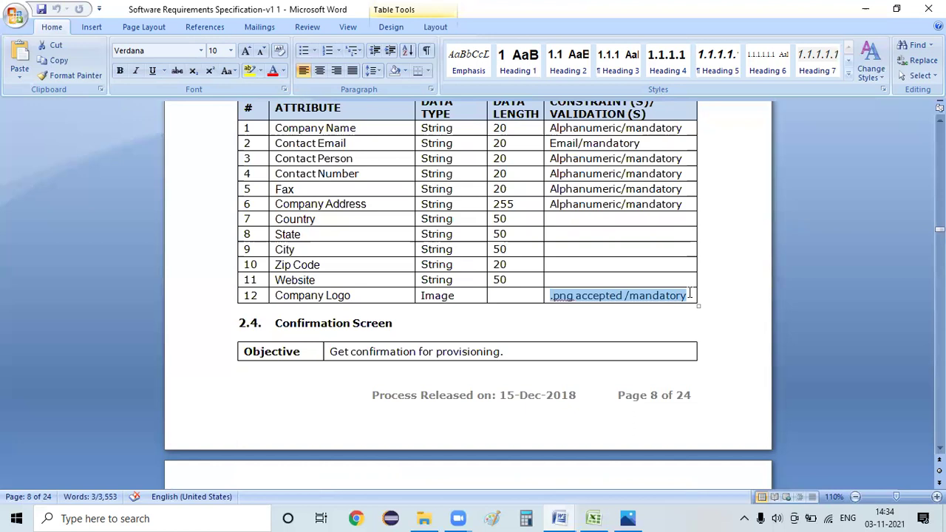
click(690, 295)
Switch to sample_app.png in Photos and bring page 4 into view beside the company details page
click(627, 518)
drag(772, 251, 294, 244)
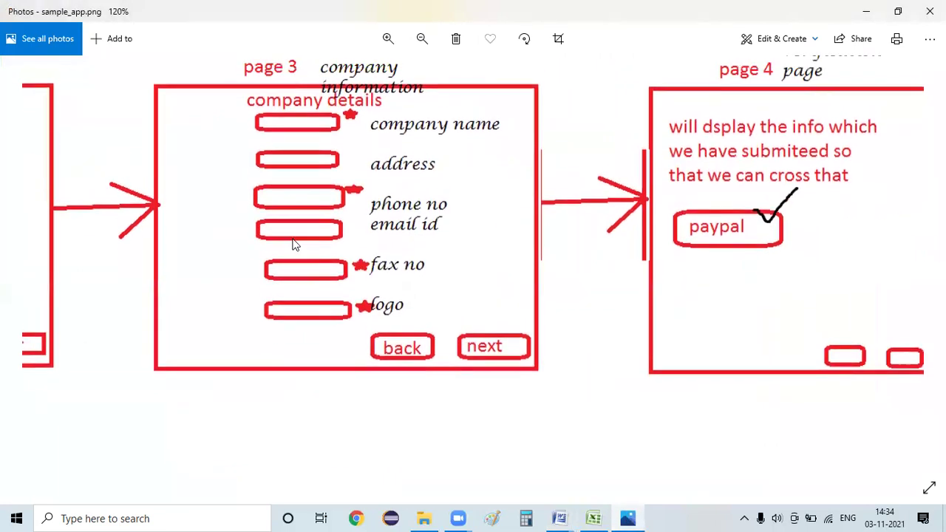